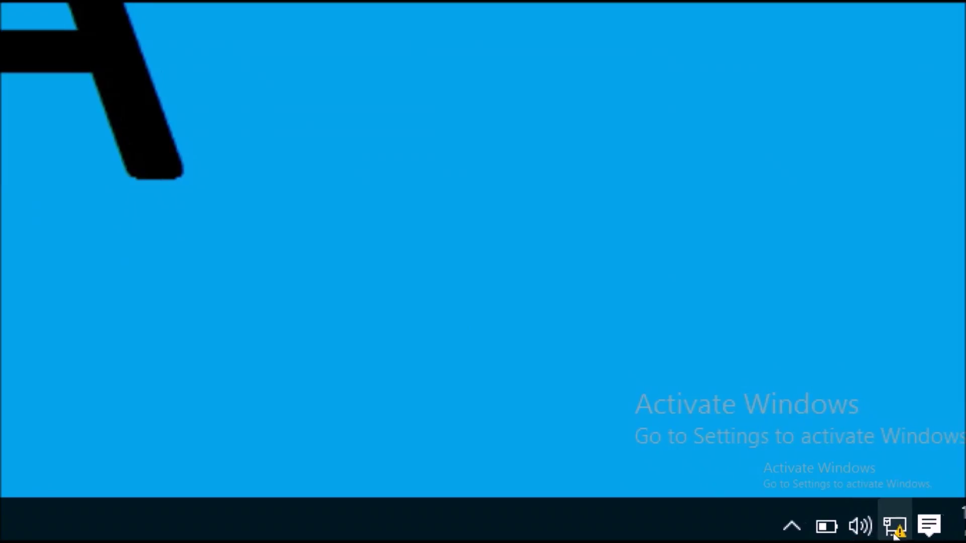
- From Network and Sharing Center, open computer A's Ethernet TCP/IPv4 properties
right_click(894, 534)
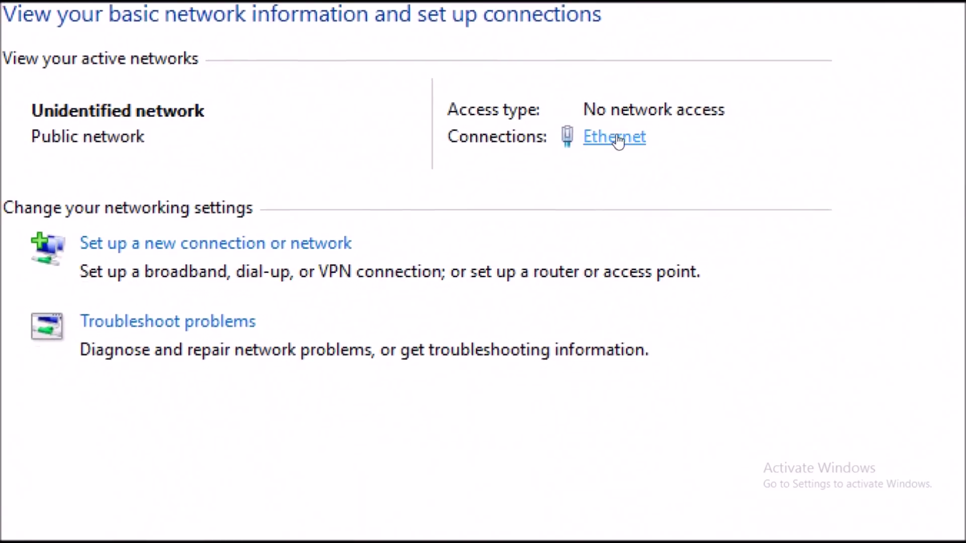
click(618, 137)
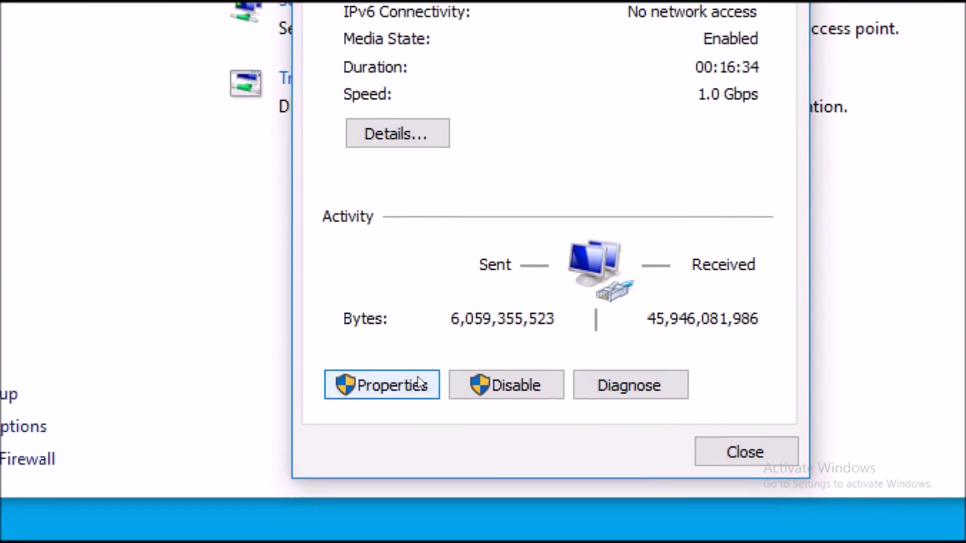
click(417, 385)
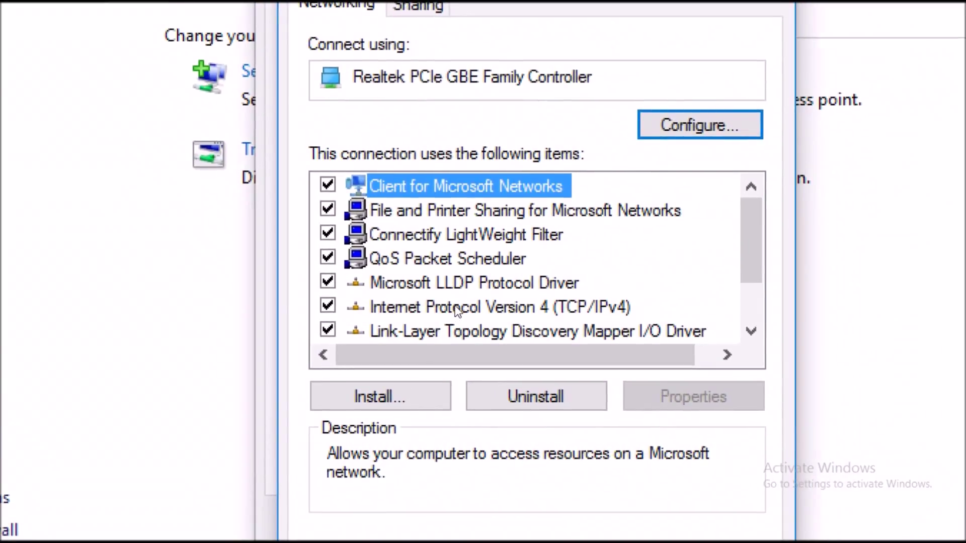
click(456, 308)
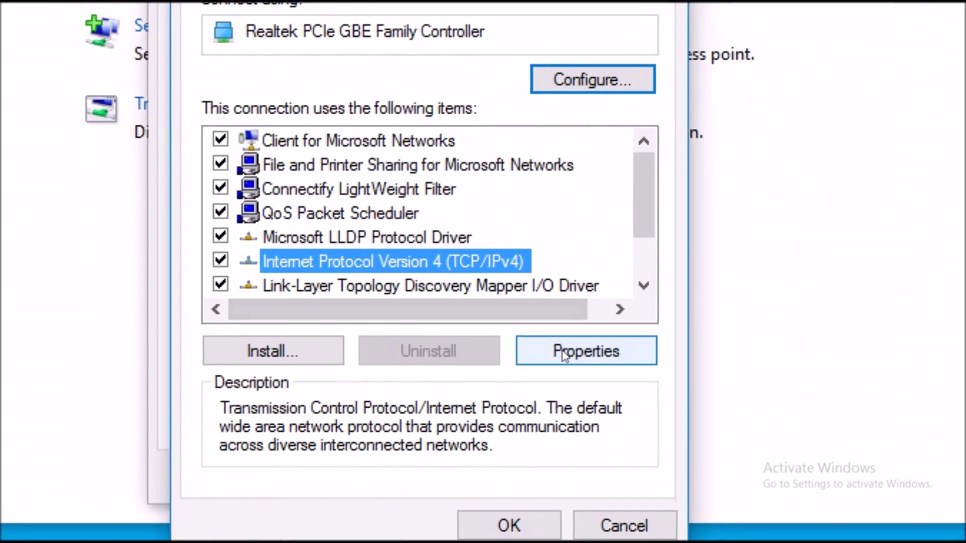
click(670, 396)
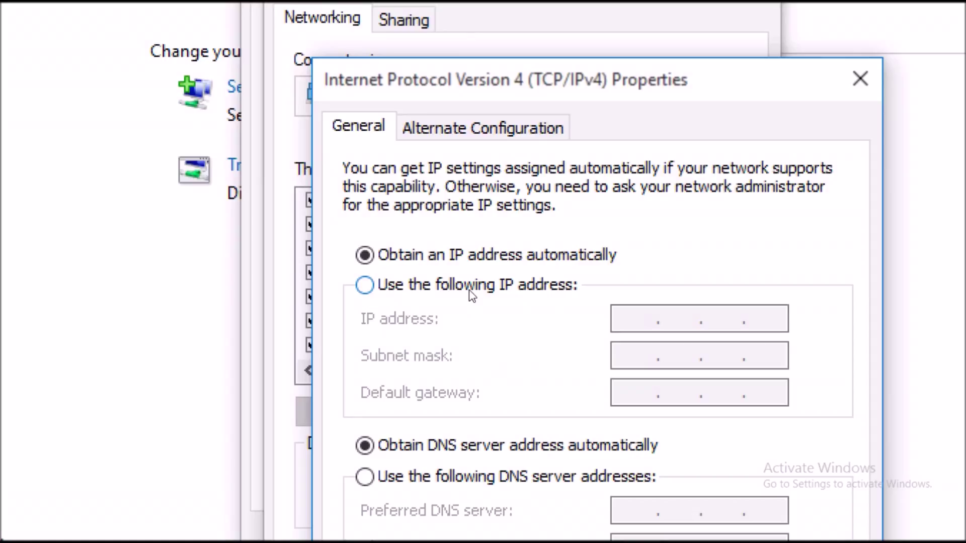
- Set static IP 192.168.1.10 with mask 255.255.255.0, then save and close the Ethernet windows
click(470, 292)
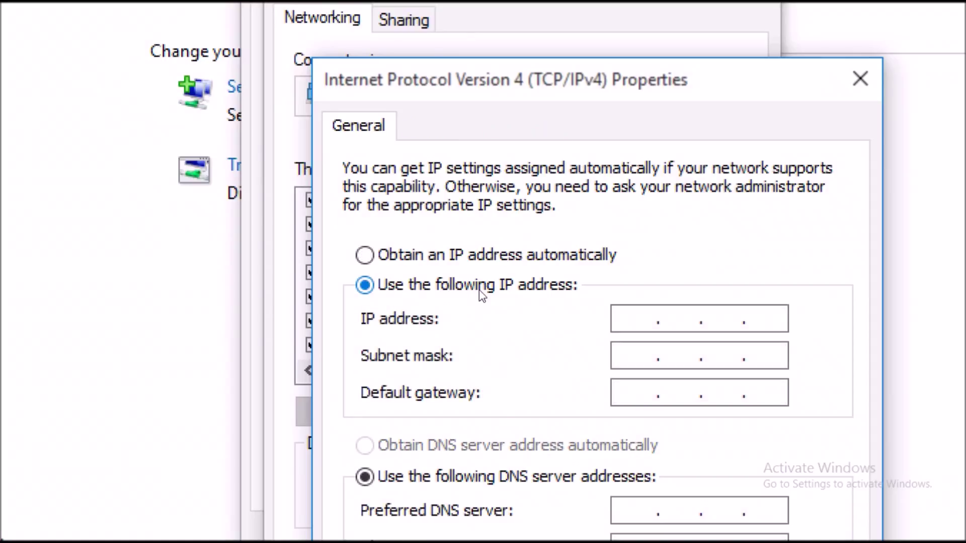
click(634, 322)
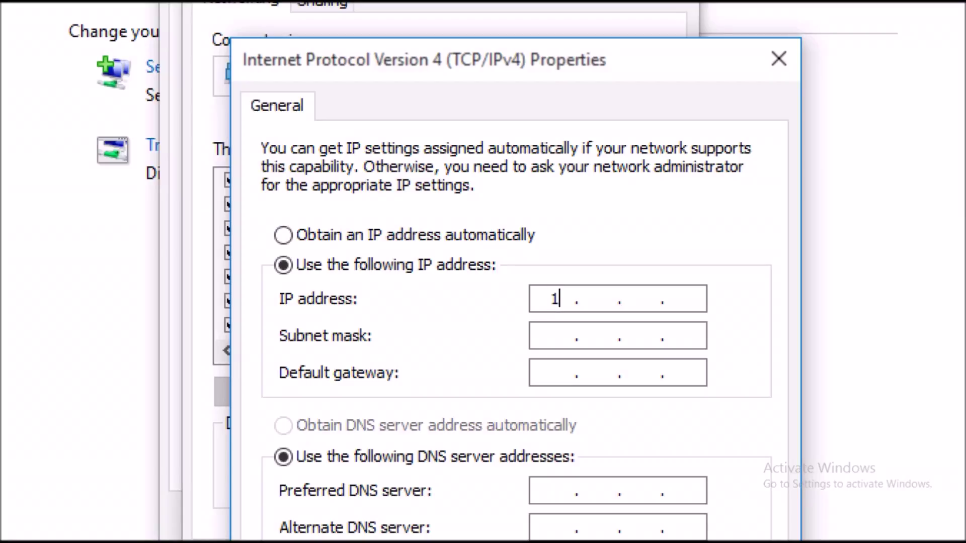
text(2 . 168 .)
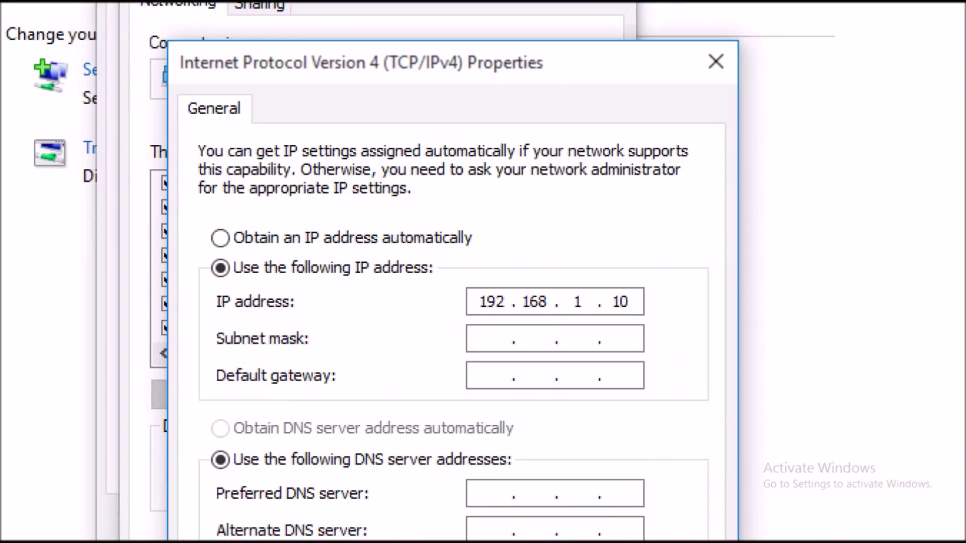
key(Tab)
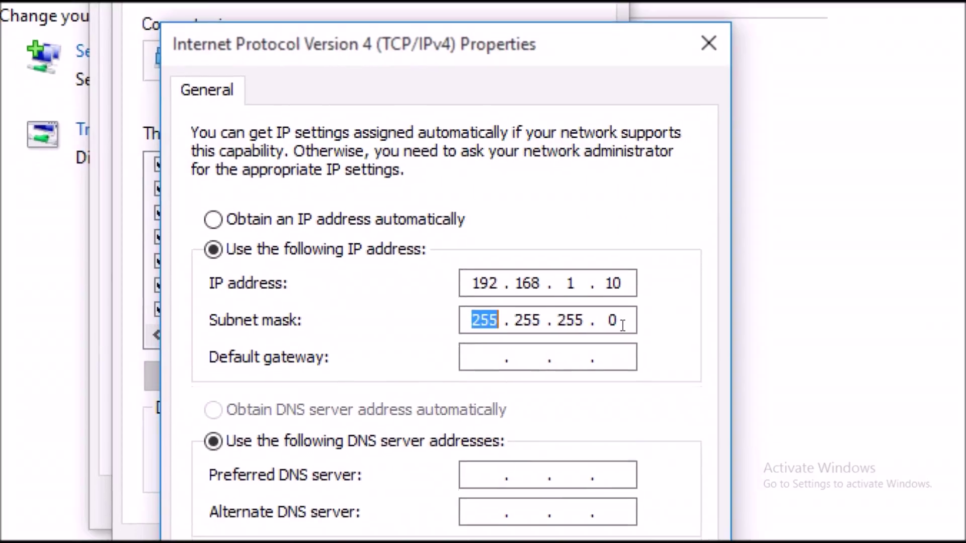
click(626, 372)
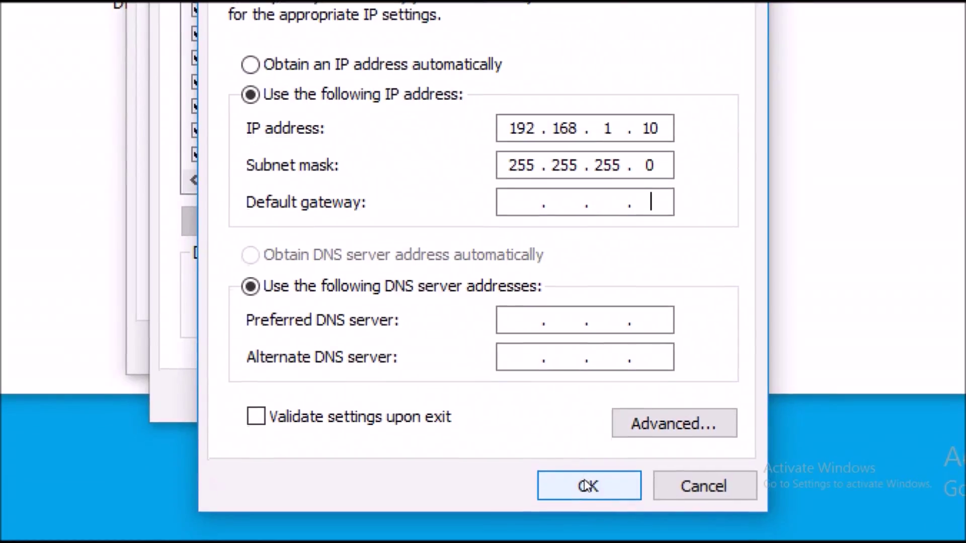
click(587, 485)
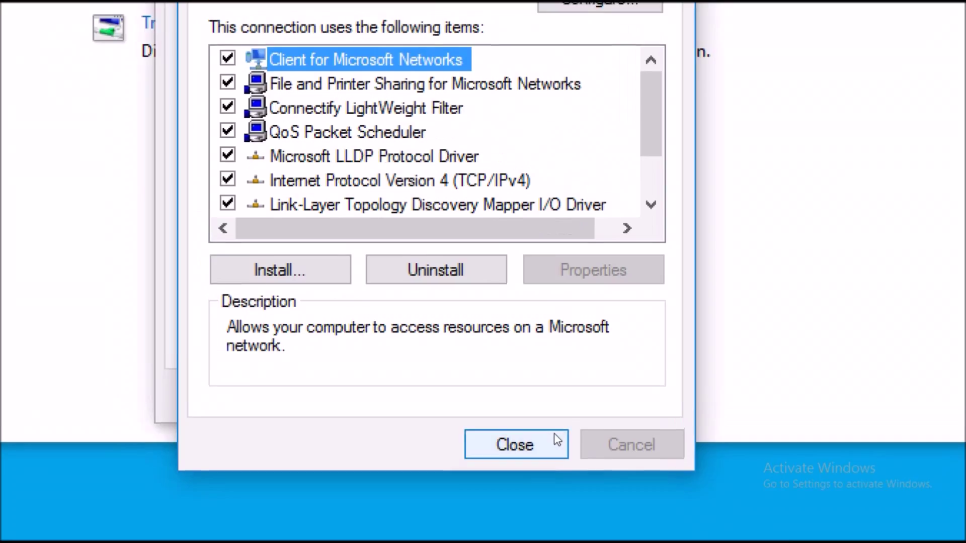
click(556, 440)
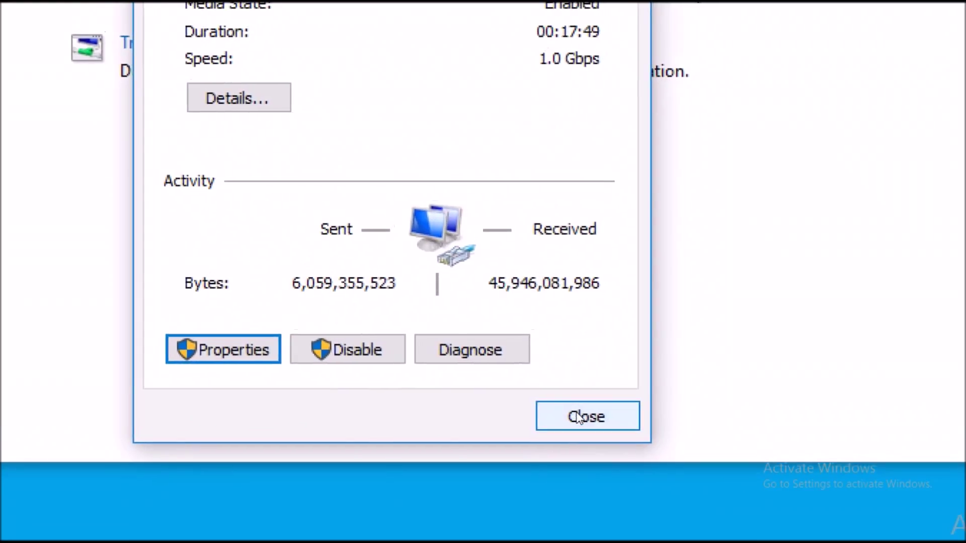
click(578, 418)
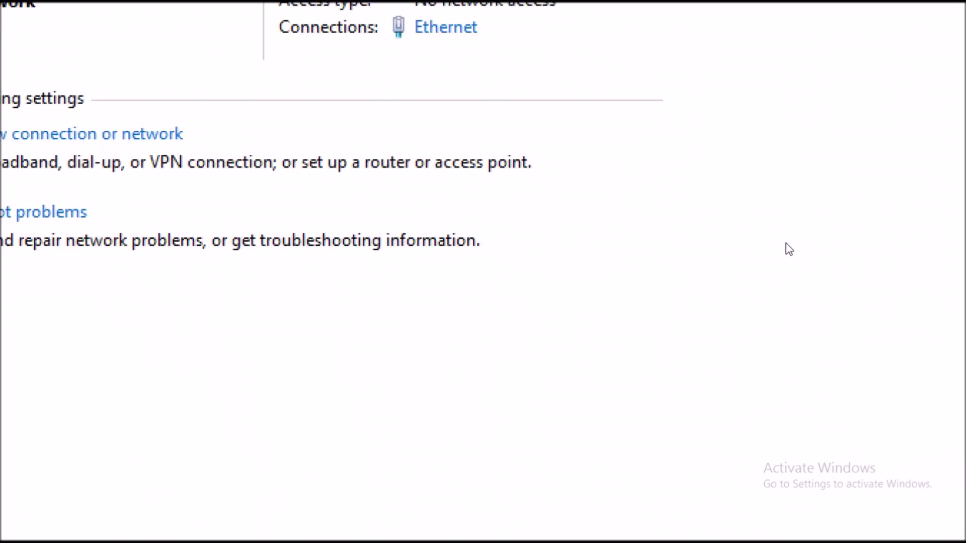
- Open This PC, go into New Volume (F:) and select the MOVIES folder
scroll(789, 249, up, 1)
scroll(789, 249, down, 1)
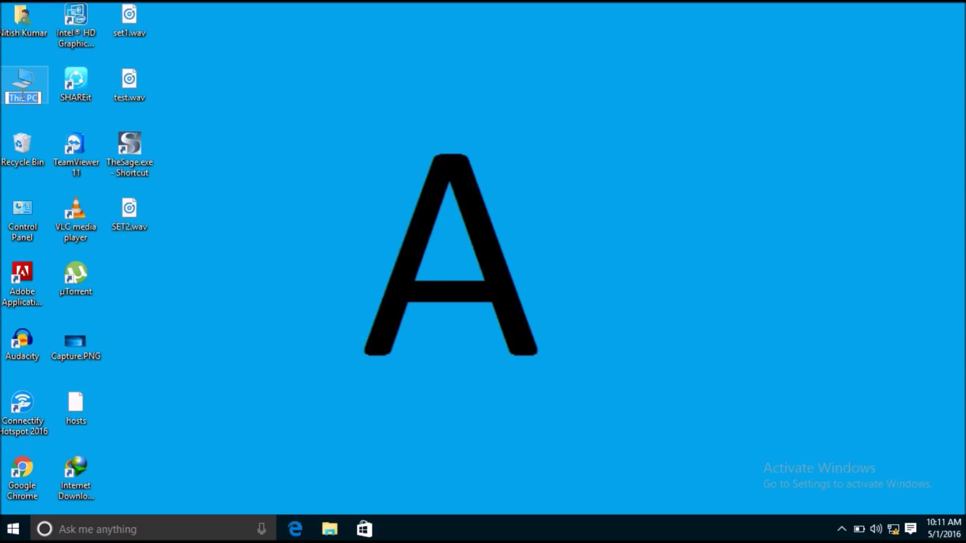
click(27, 81)
double_click(27, 79)
click(27, 75)
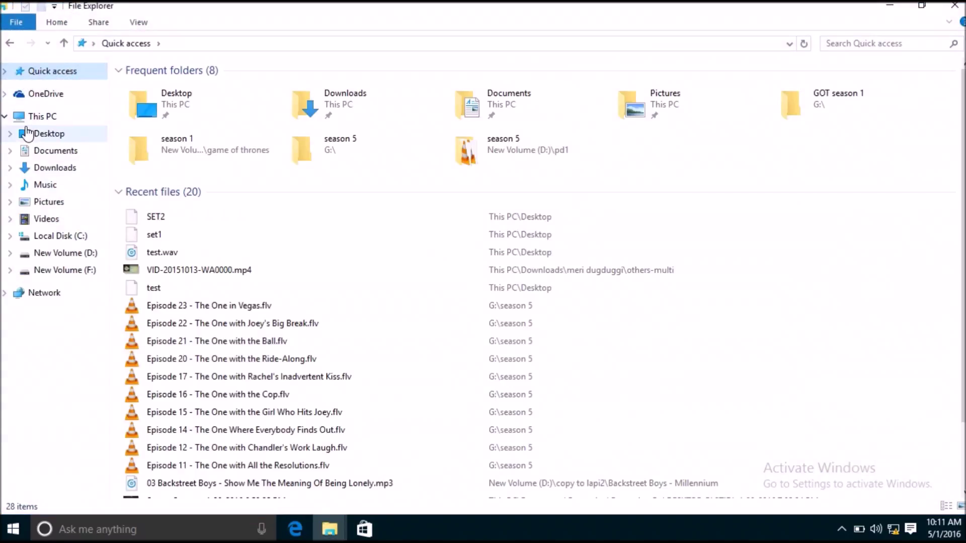
click(29, 116)
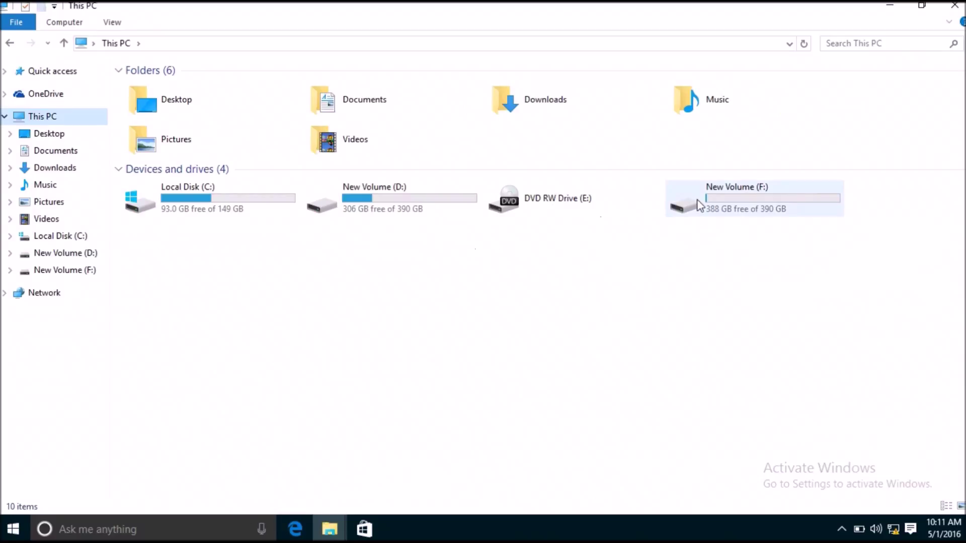
click(743, 215)
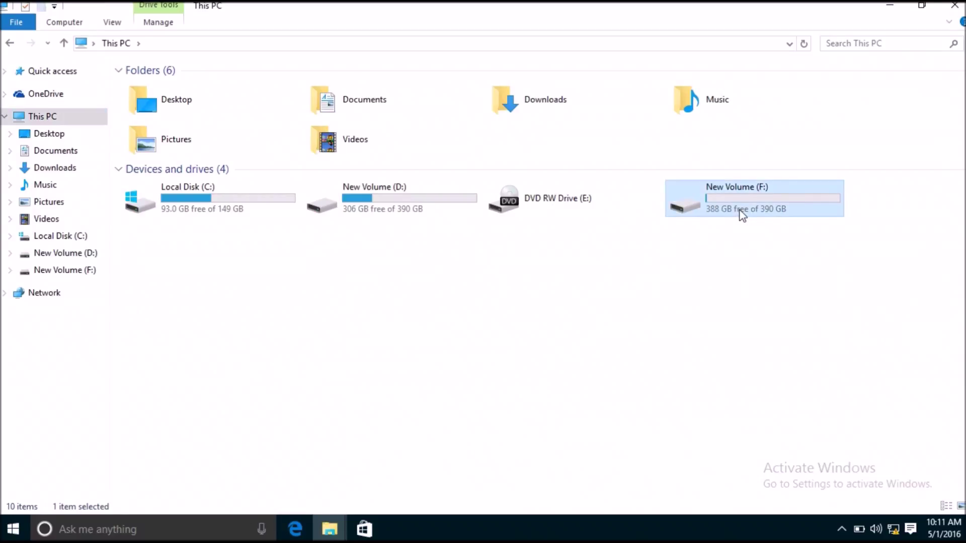
double_click(743, 215)
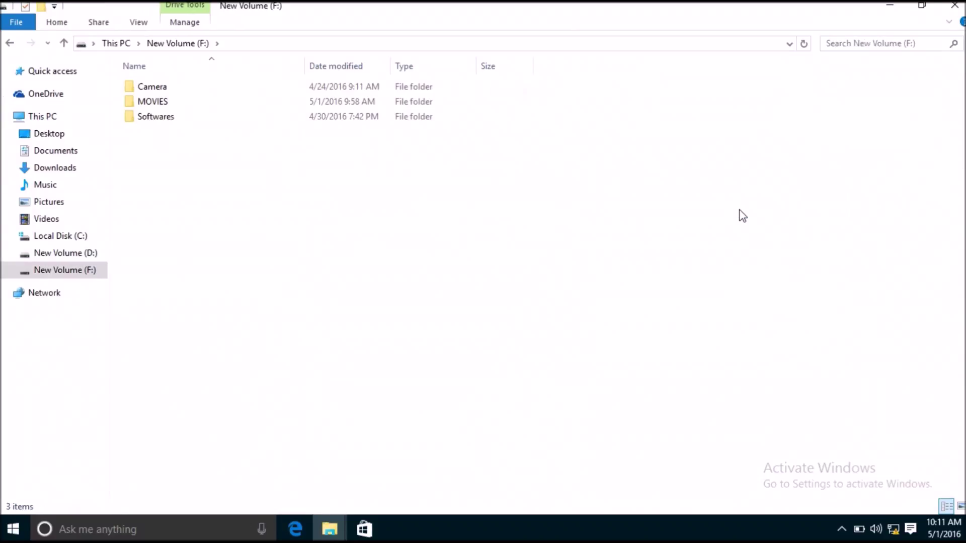
click(407, 110)
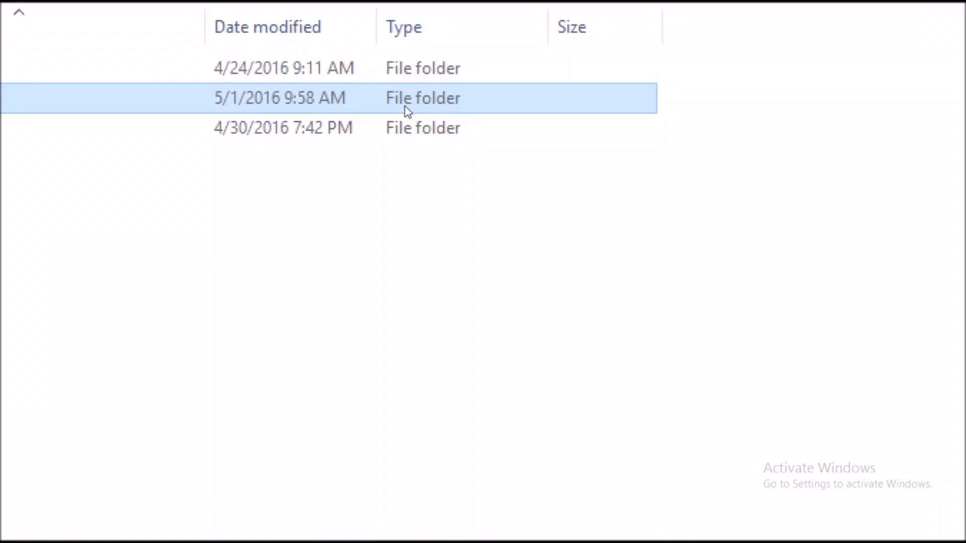
- Start sharing the MOVIES folder with specific people and add Everyone
right_click(204, 106)
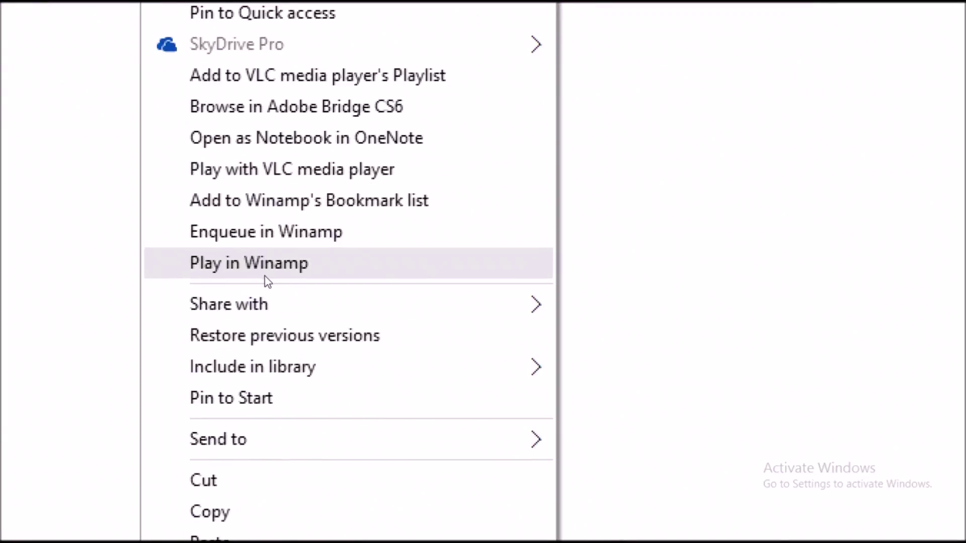
mouse_move(289, 295)
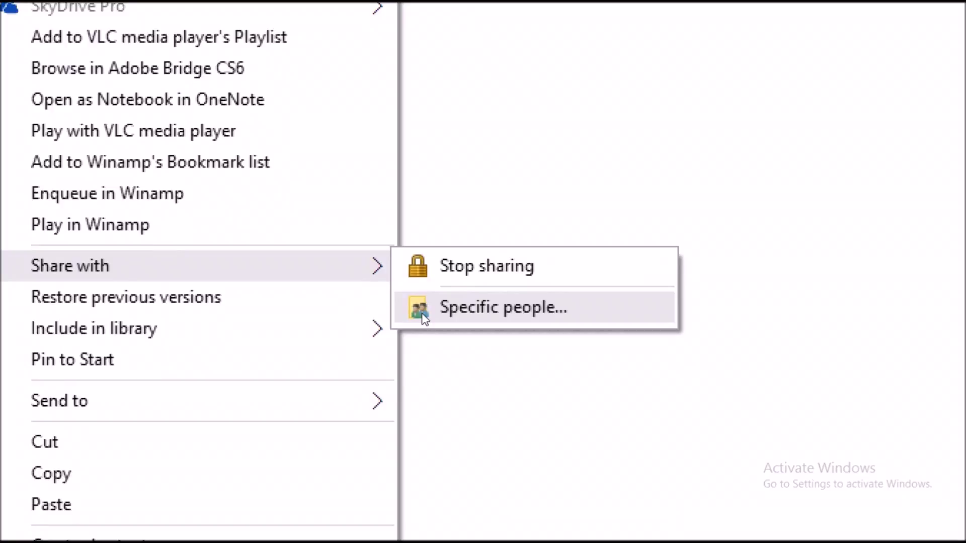
click(424, 316)
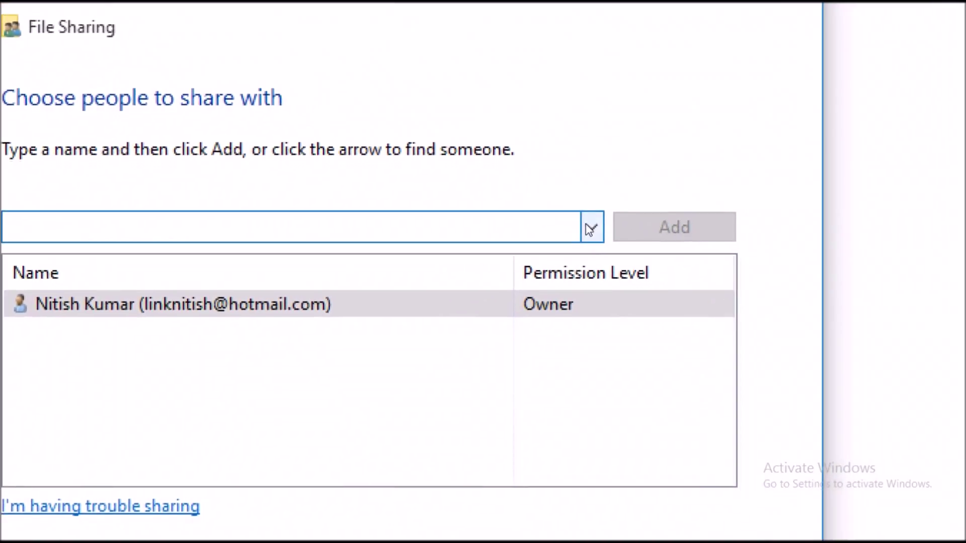
click(590, 230)
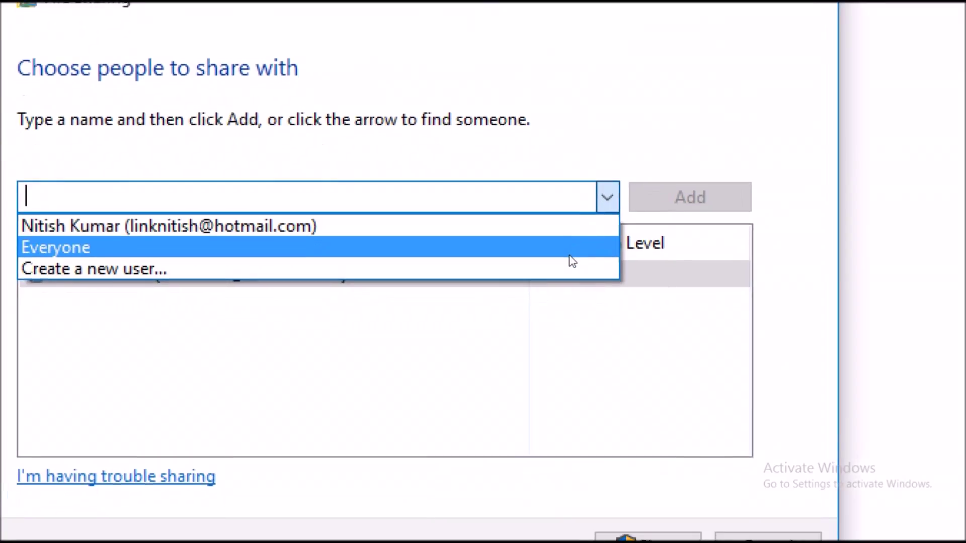
click(571, 254)
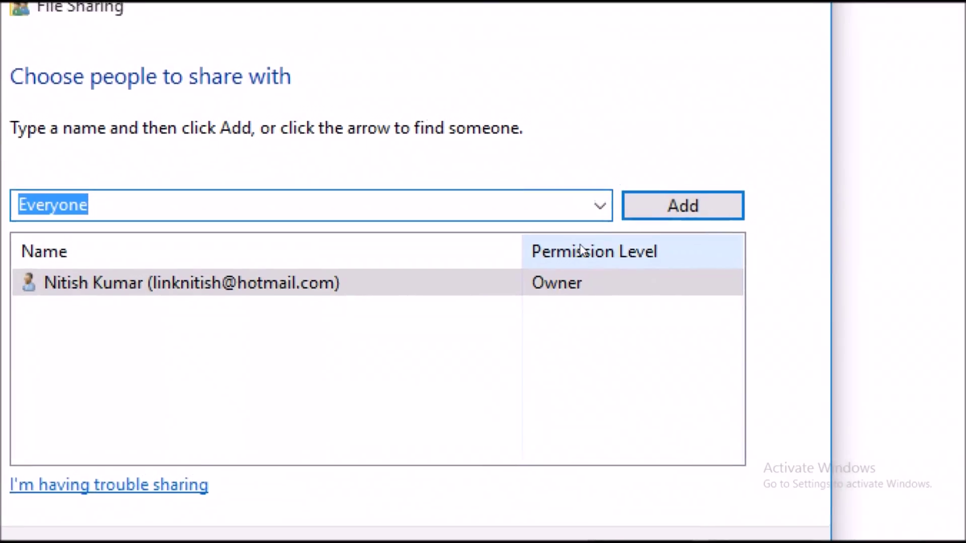
click(648, 216)
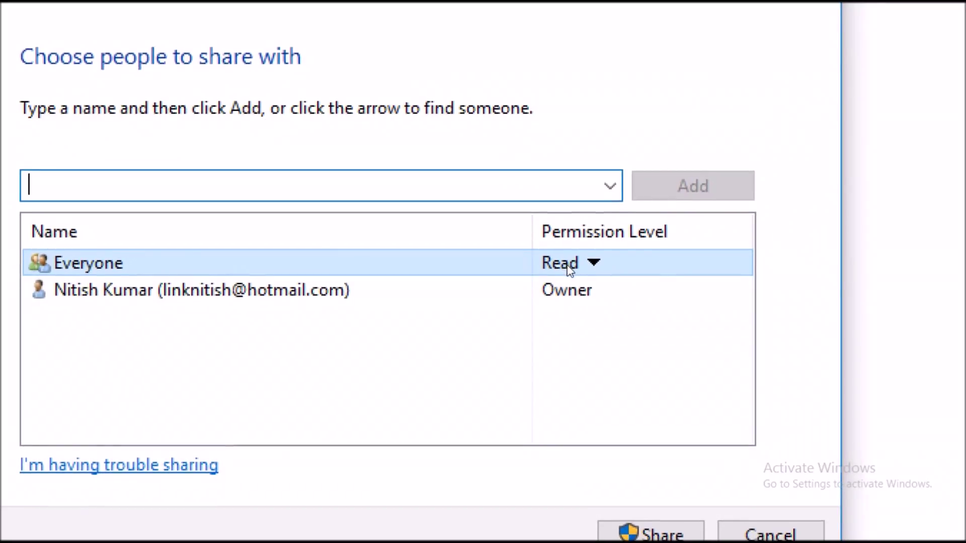
- Give Everyone Read/Write permission and confirm the share
click(570, 269)
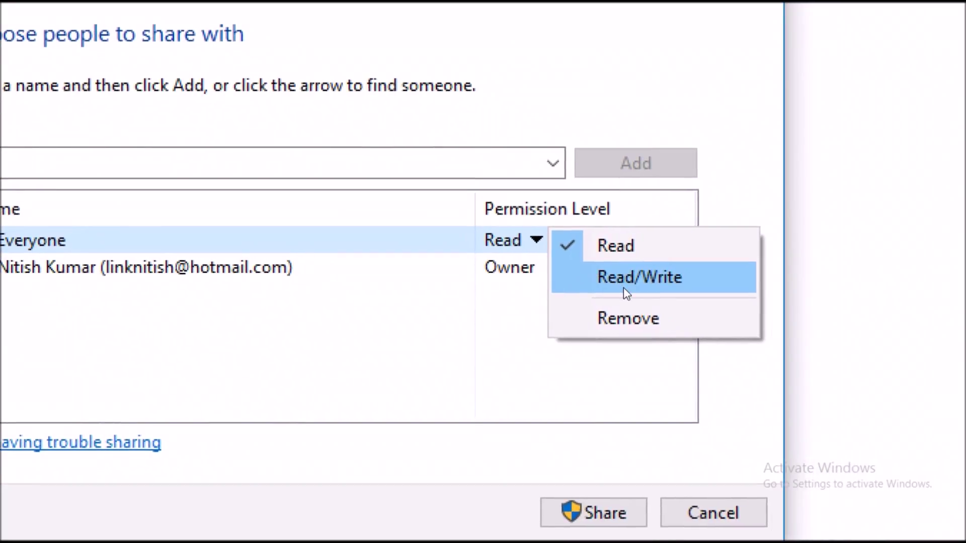
click(623, 288)
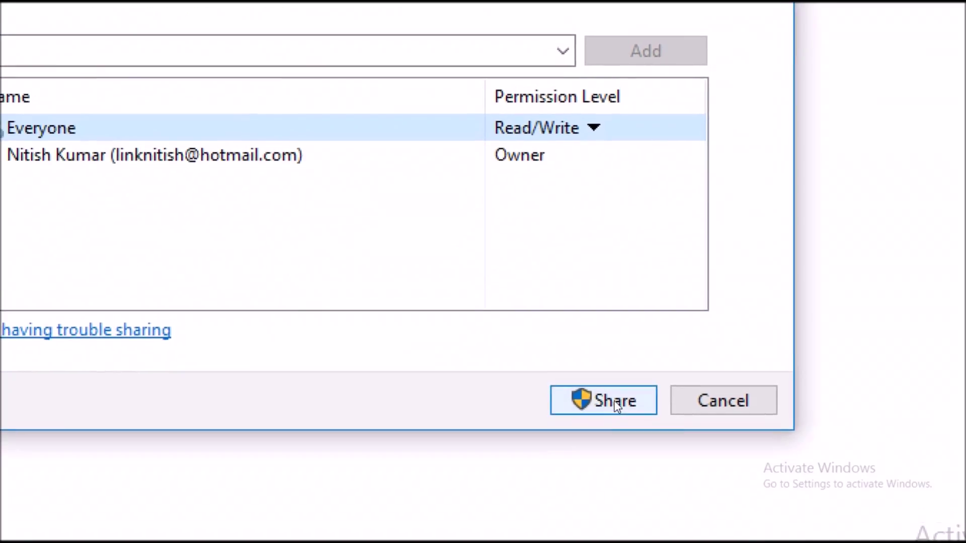
click(607, 517)
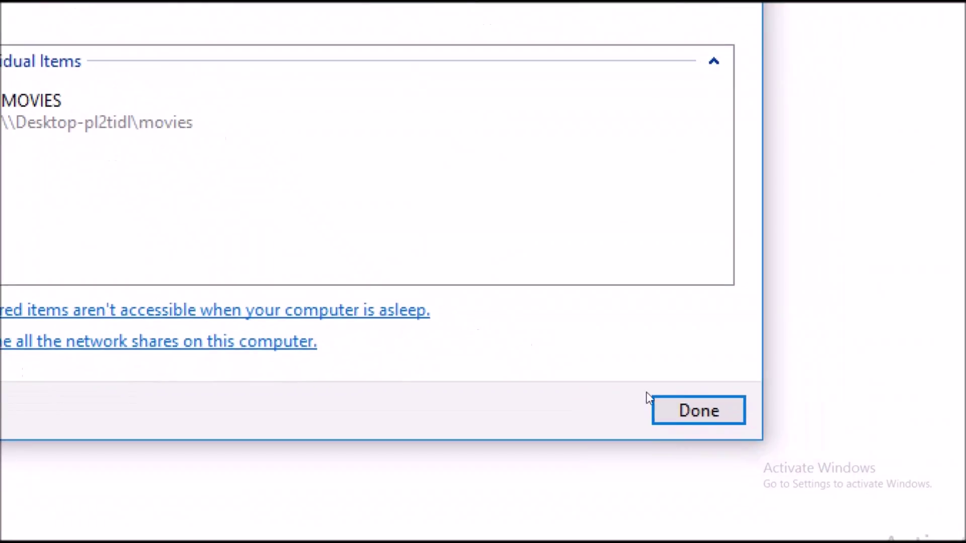
click(657, 401)
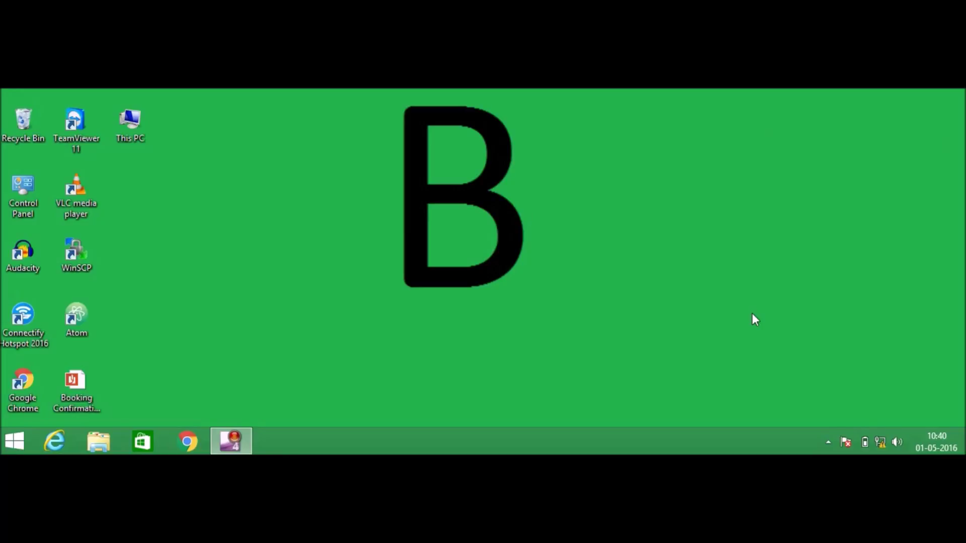
- On laptop B, open the Ethernet Properties and select Internet Protocol Version 4 (TCP/IPv4)
click(880, 443)
click(643, 404)
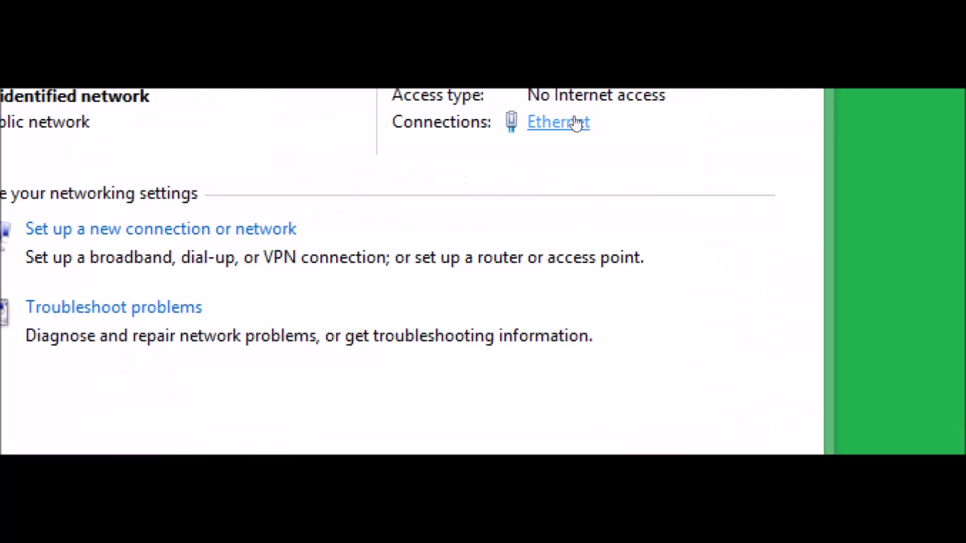
click(576, 123)
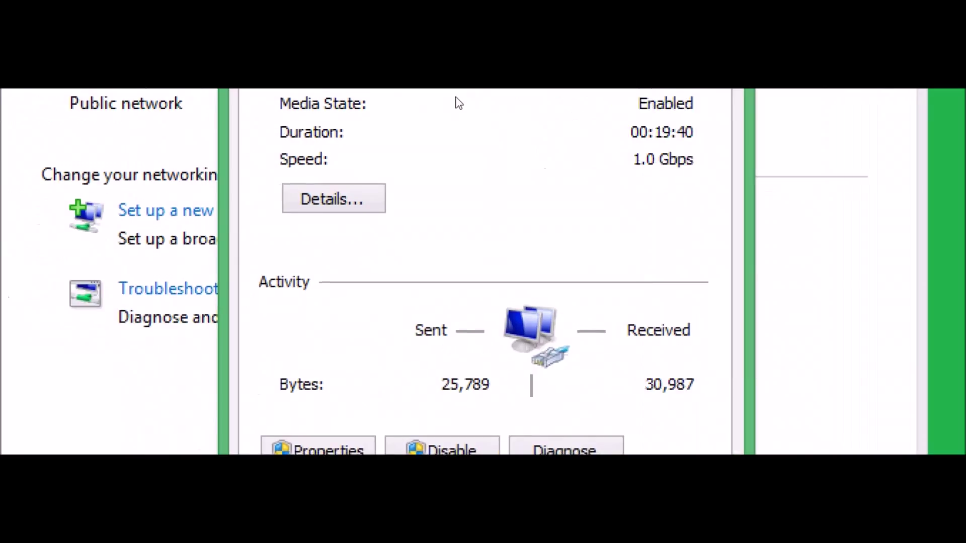
drag(440, 122, 442, 141)
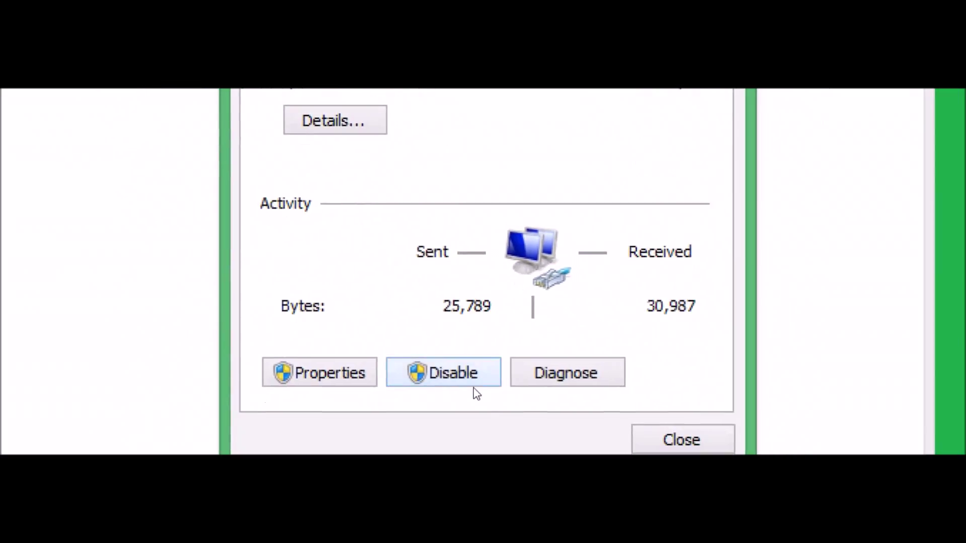
click(419, 385)
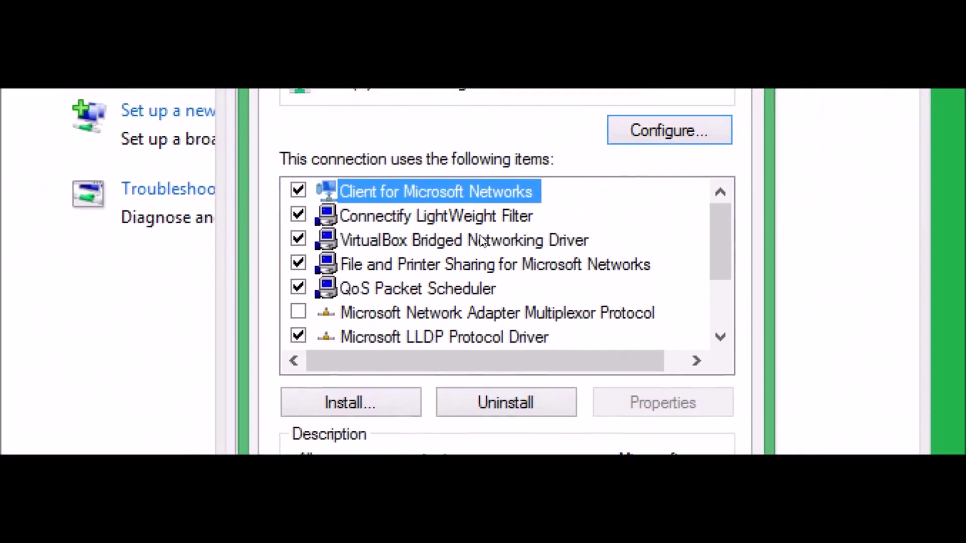
scroll(498, 262, down, 2)
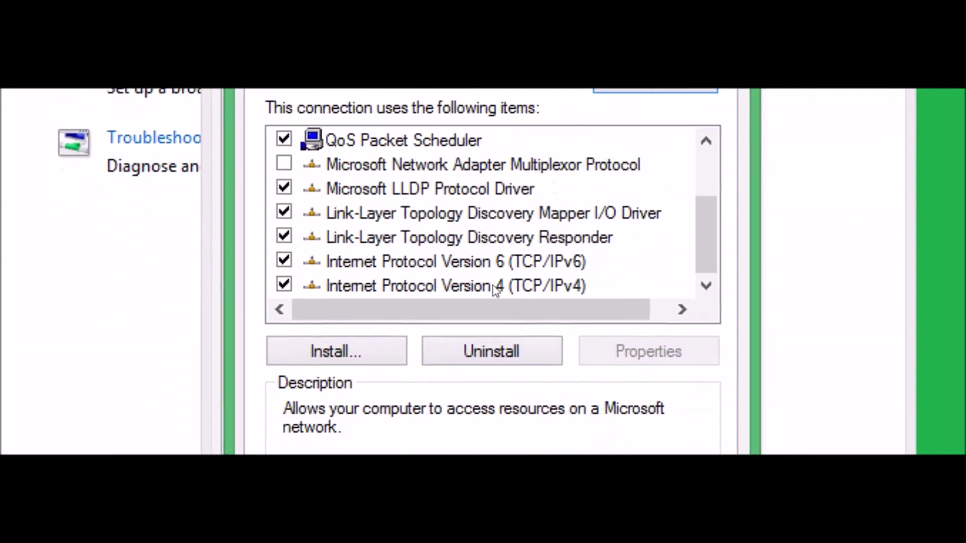
click(497, 324)
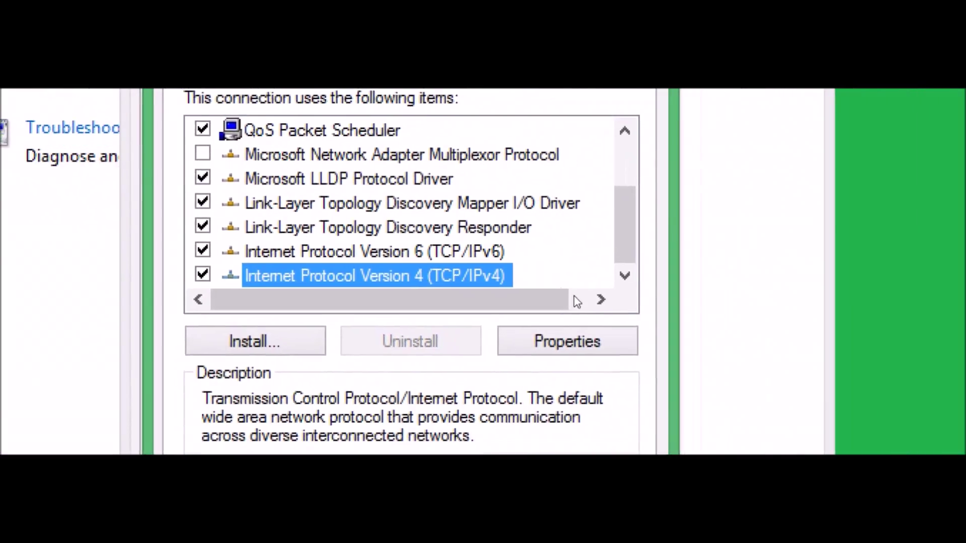
- Enter static IP 192.168.1.20 with mask 255.255.255.0, apply it and close Ethernet properties
click(648, 352)
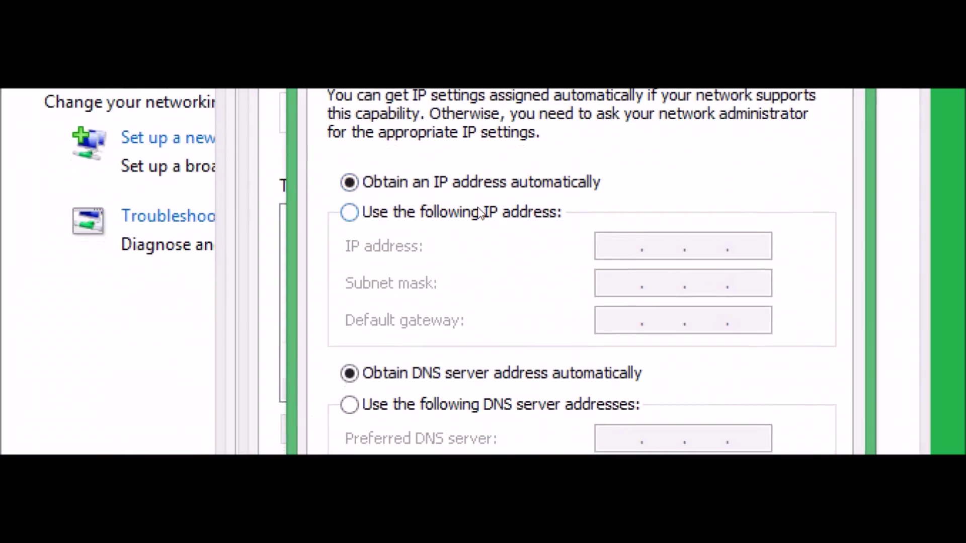
click(479, 213)
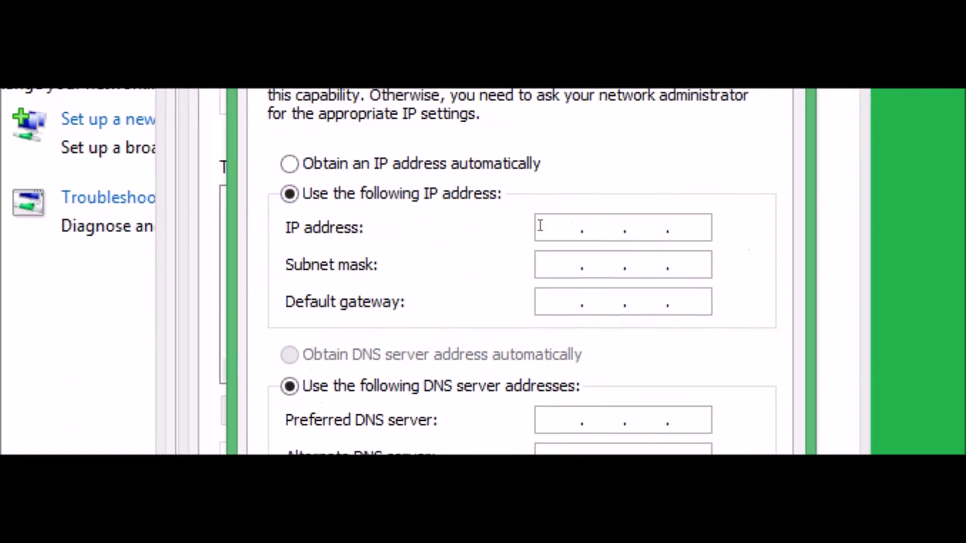
click(543, 226)
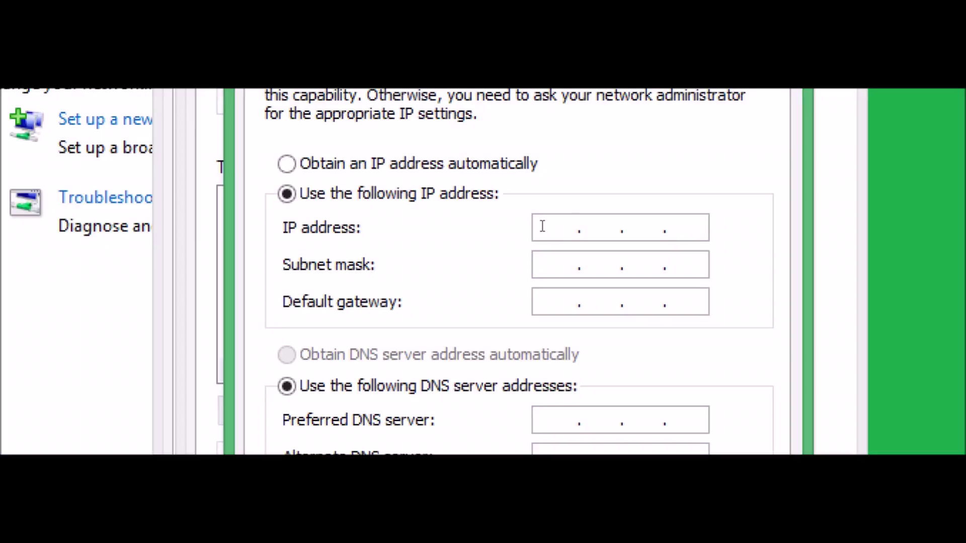
text(192.168.1.)
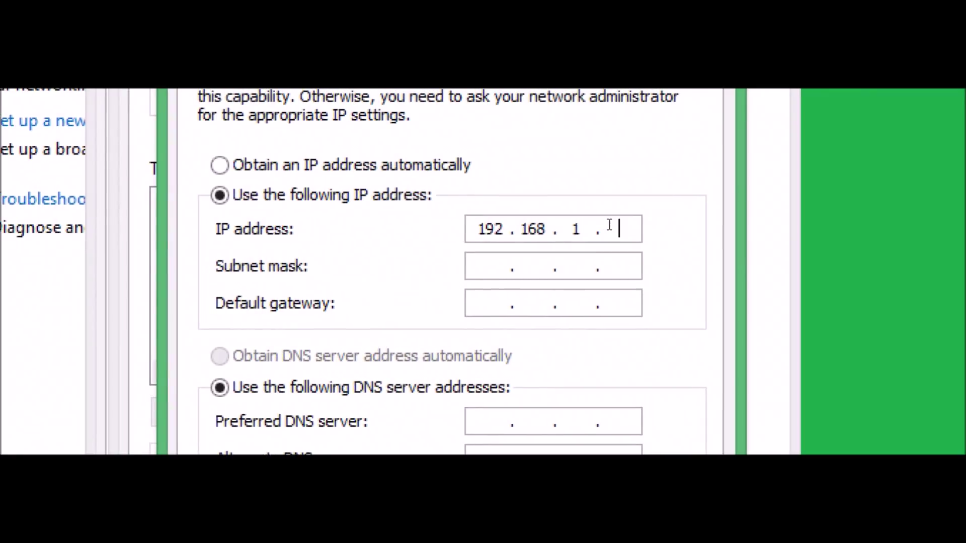
text(20)
key(Tab)
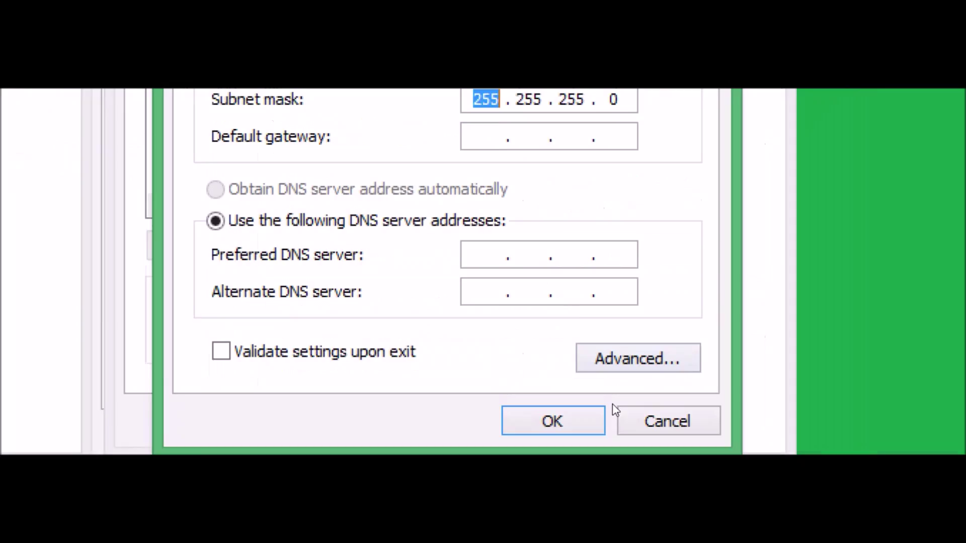
click(601, 408)
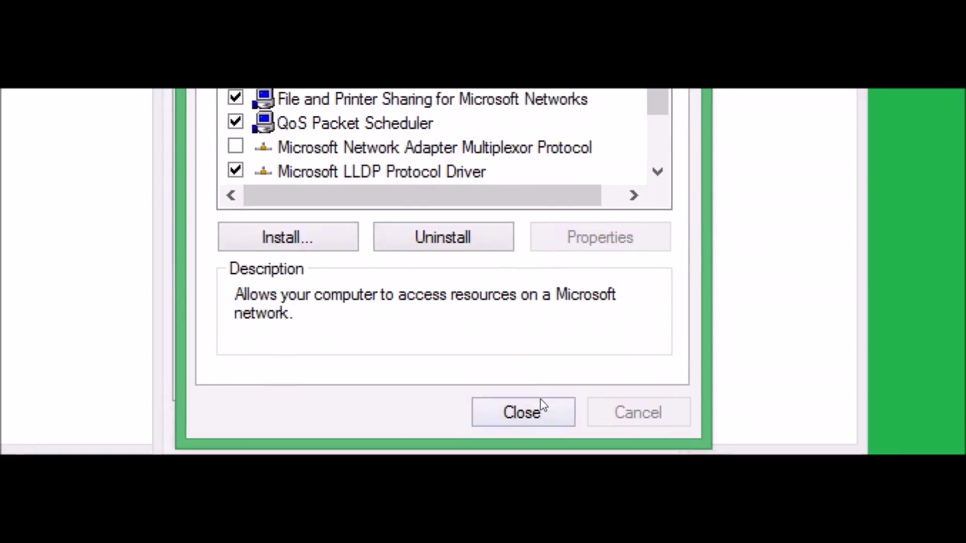
click(541, 409)
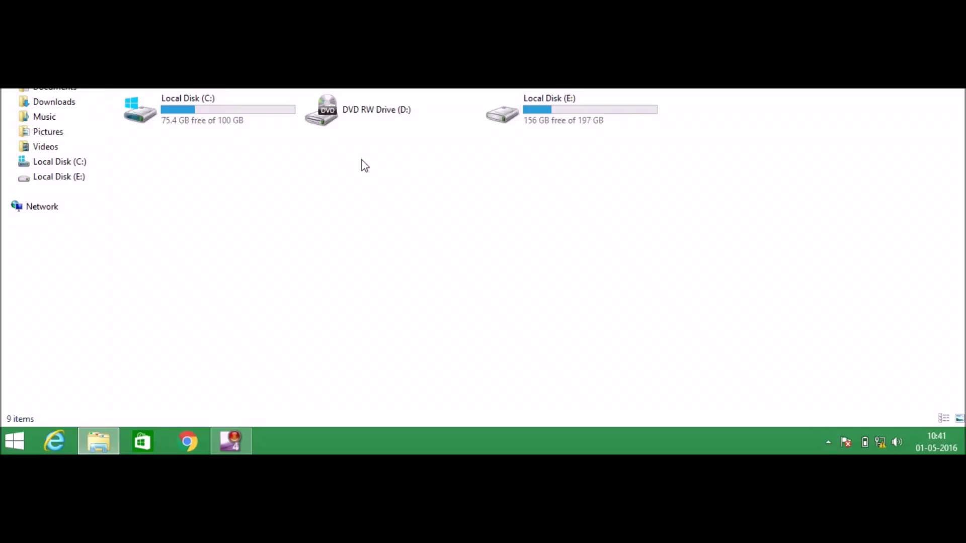
- In the Win+R Run prompt, enter the network path \\192.168.1.10
key(super+r)
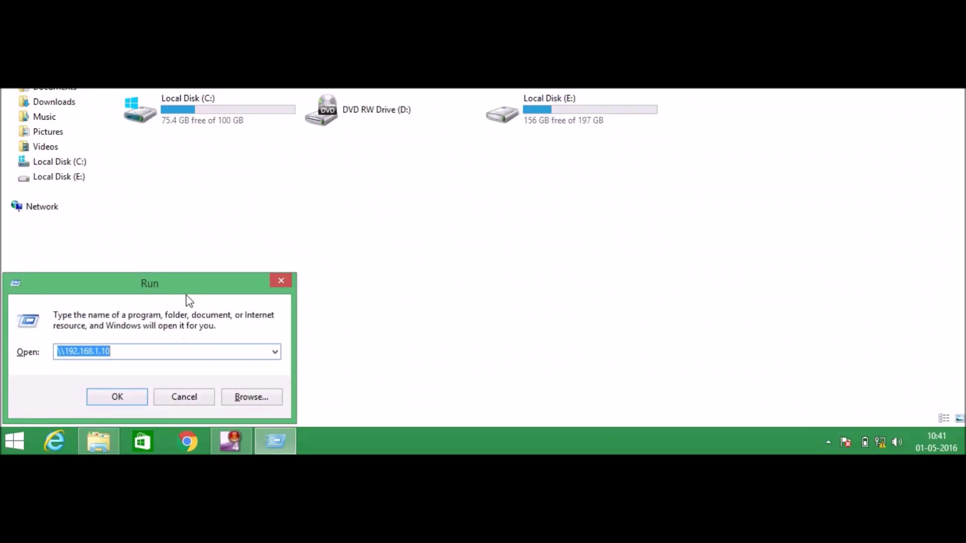
drag(188, 292, 407, 268)
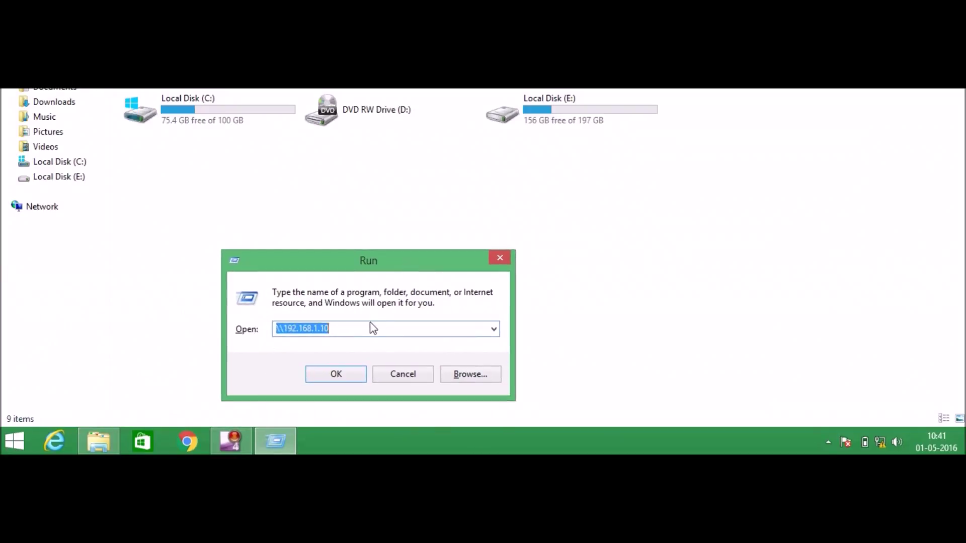
key(BackSpace)
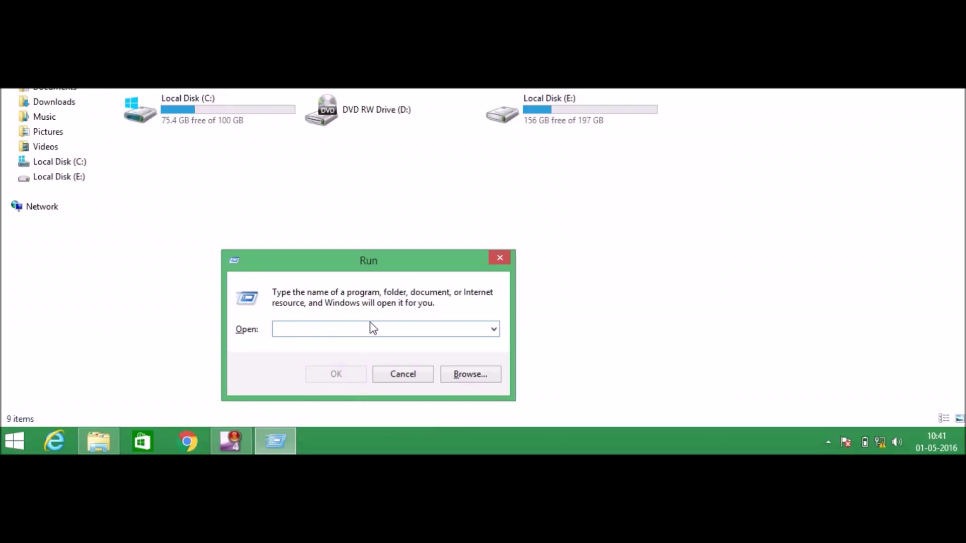
text(\\)
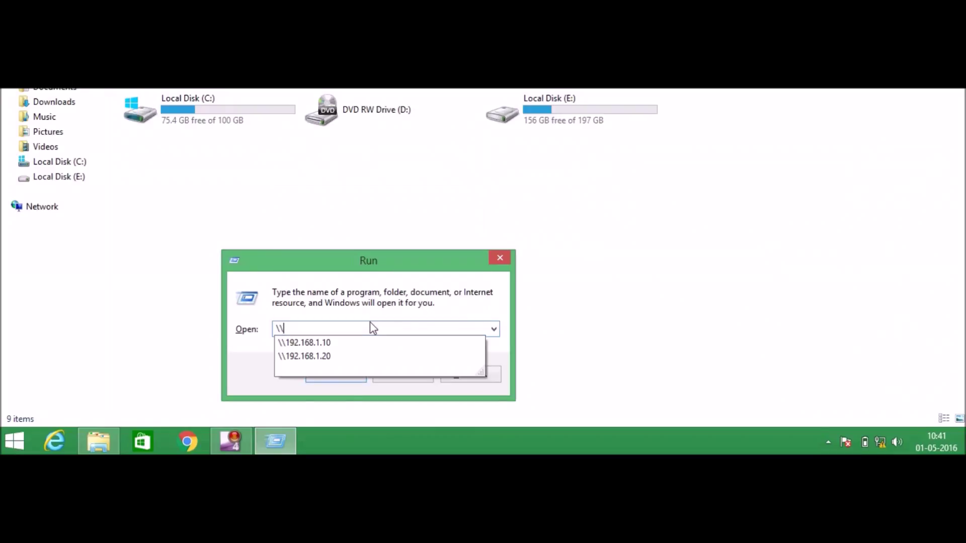
text(192.168)
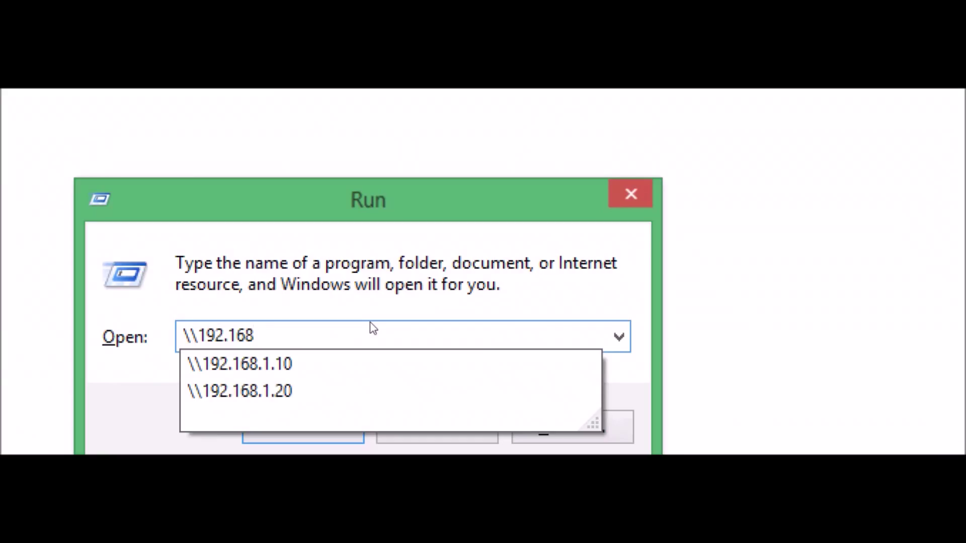
text(.1.10)
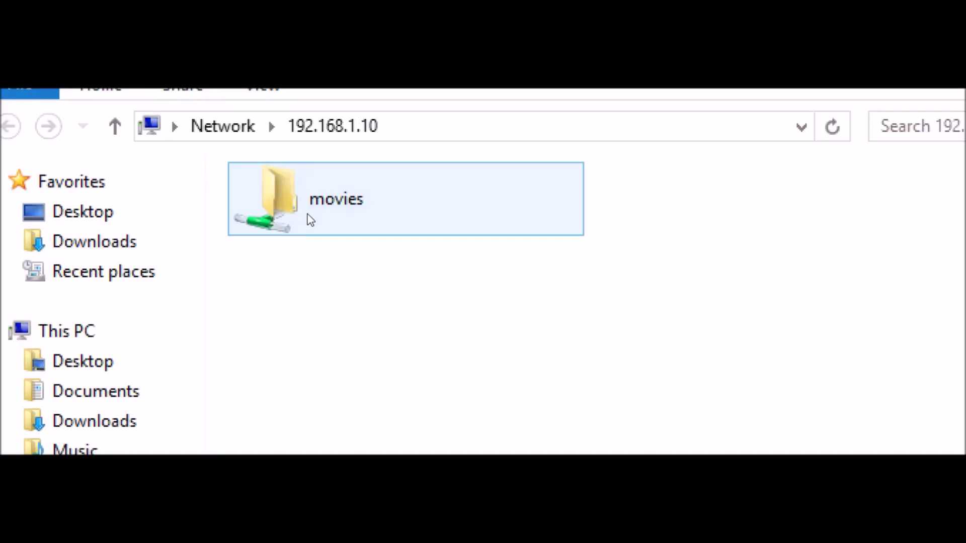
- Copy A Walk to Remember.avi from the movies share and paste it into E:\New folder
double_click(310, 220)
click(310, 220)
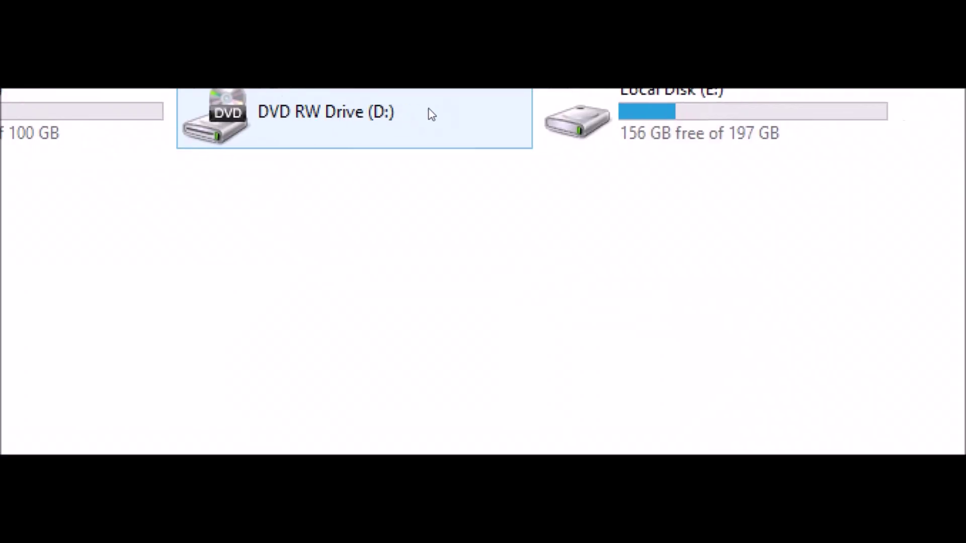
double_click(541, 130)
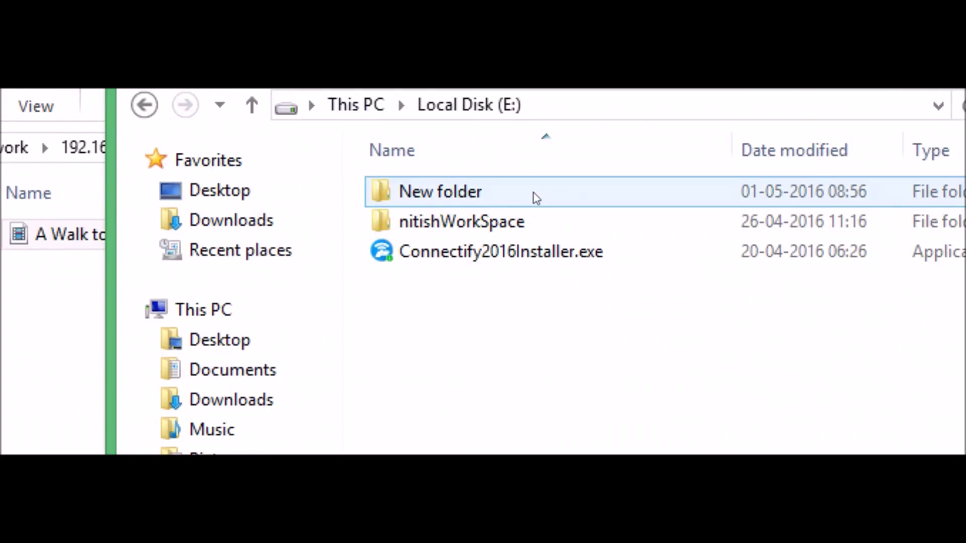
double_click(536, 197)
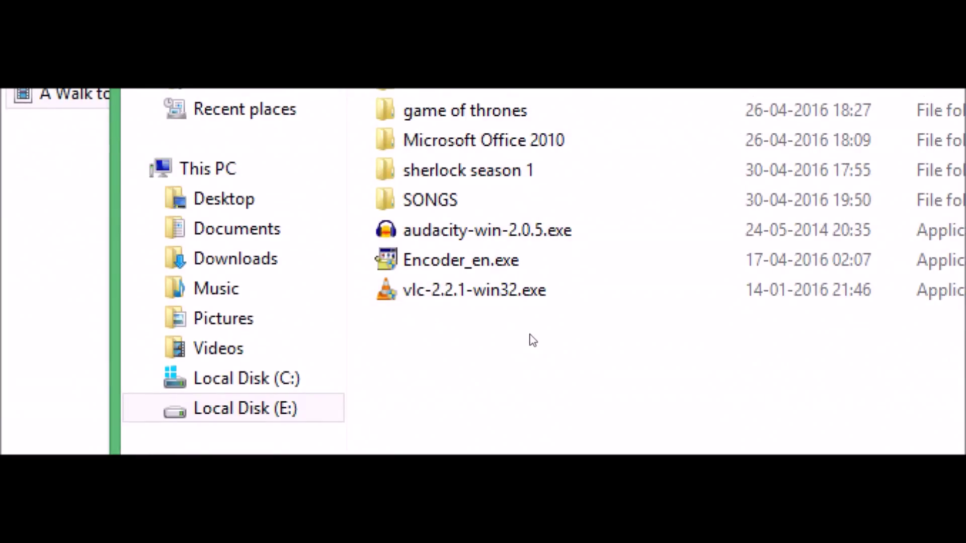
right_click(534, 341)
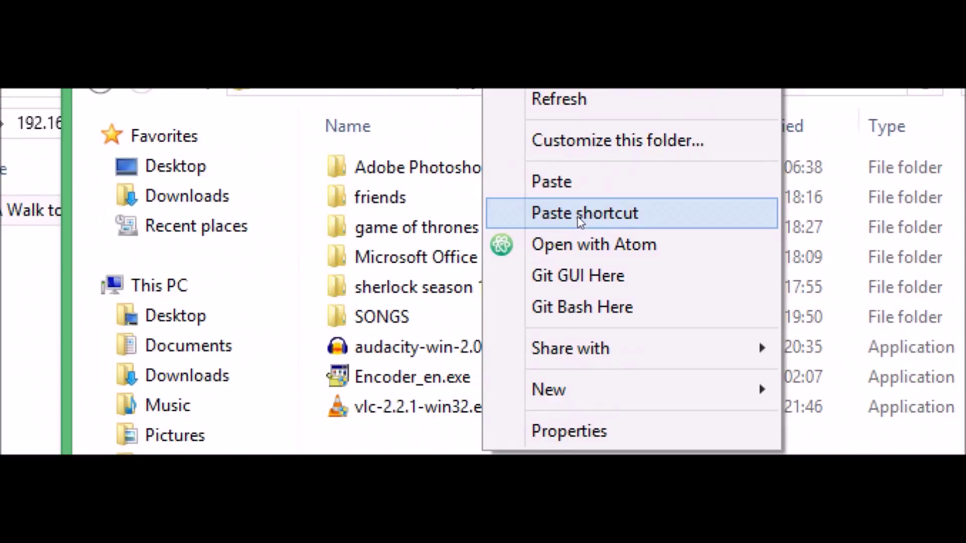
click(579, 211)
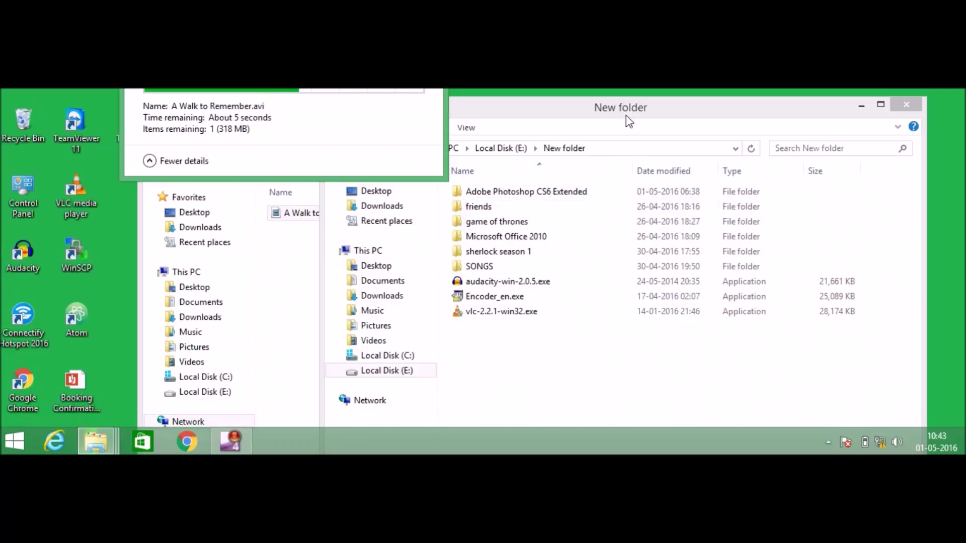
drag(365, 89, 520, 217)
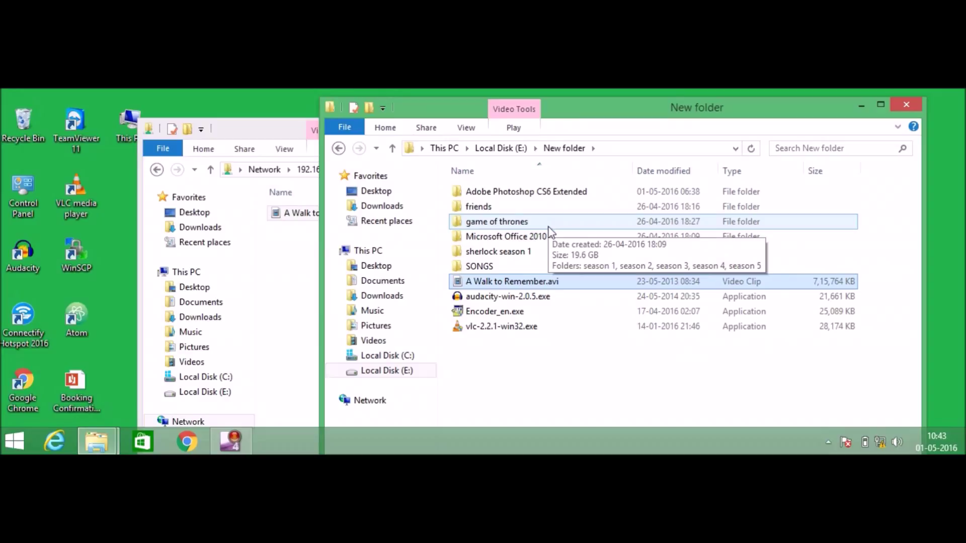
- Copy the sherlock season 1 folder from E:\New folder and bring the movies window forward
double_click(534, 254)
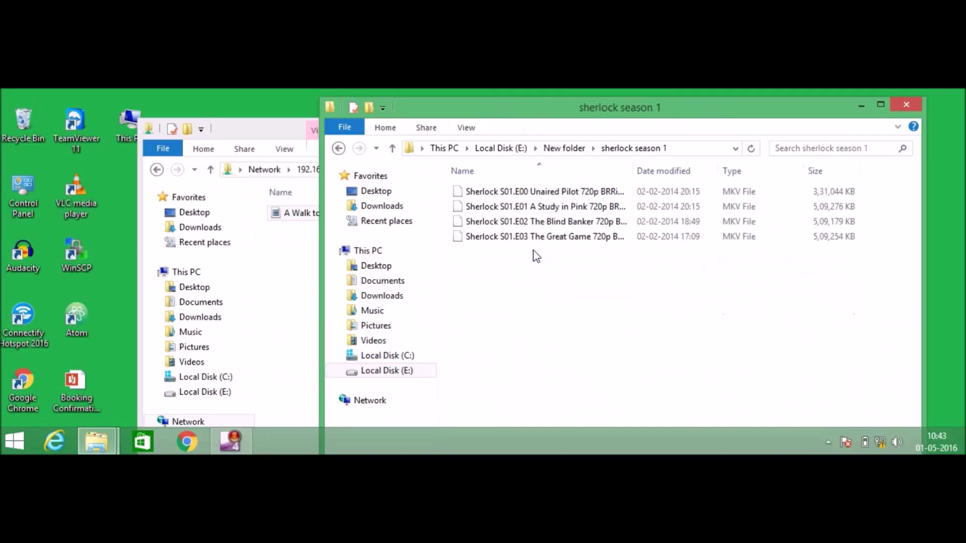
click(549, 196)
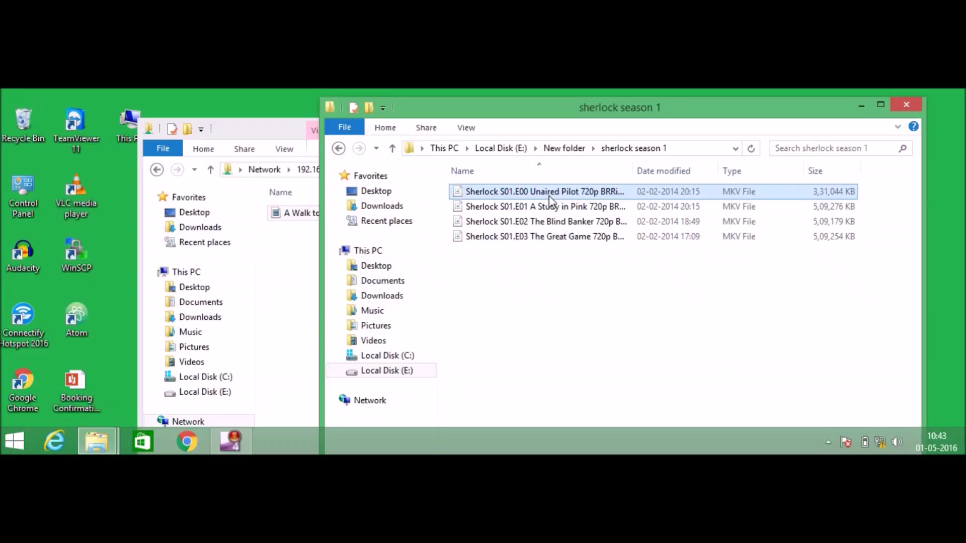
click(574, 151)
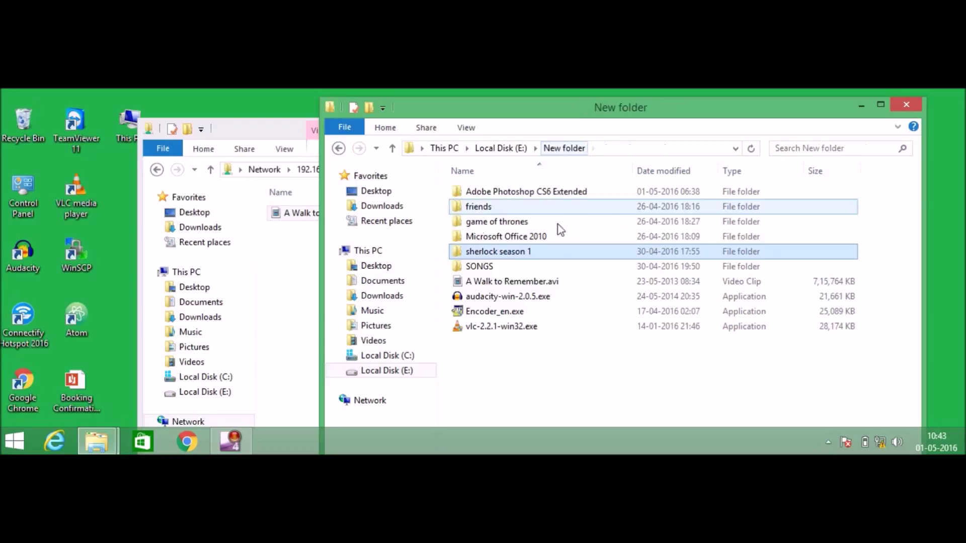
right_click(538, 252)
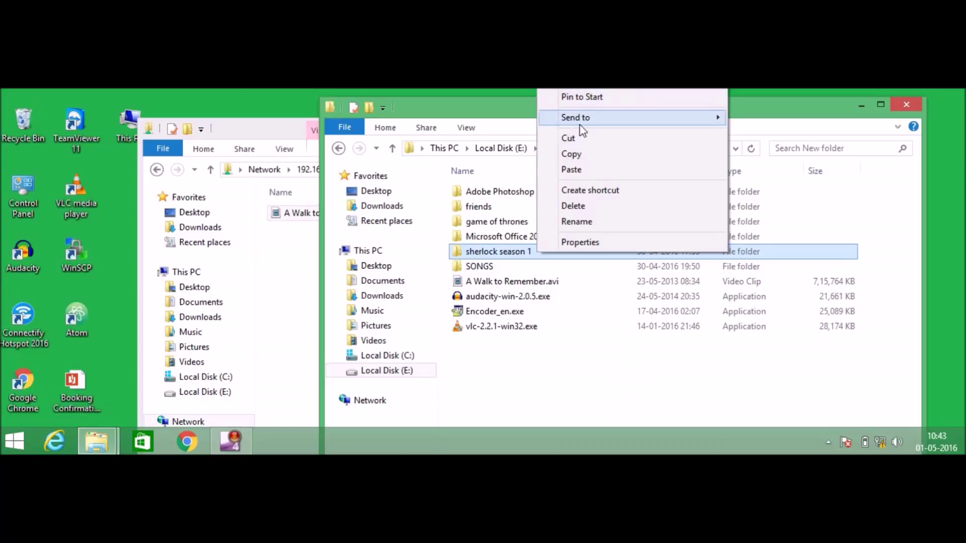
click(579, 155)
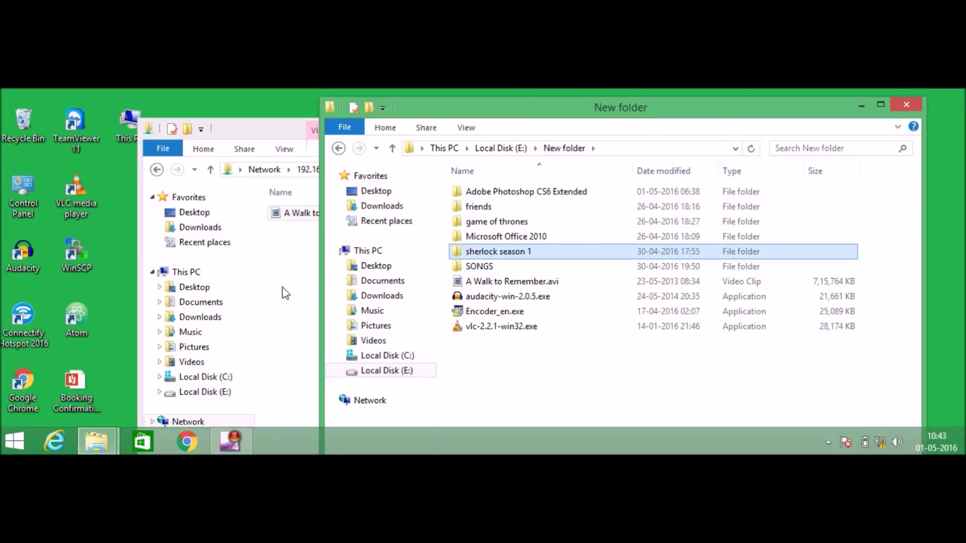
drag(238, 129, 103, 132)
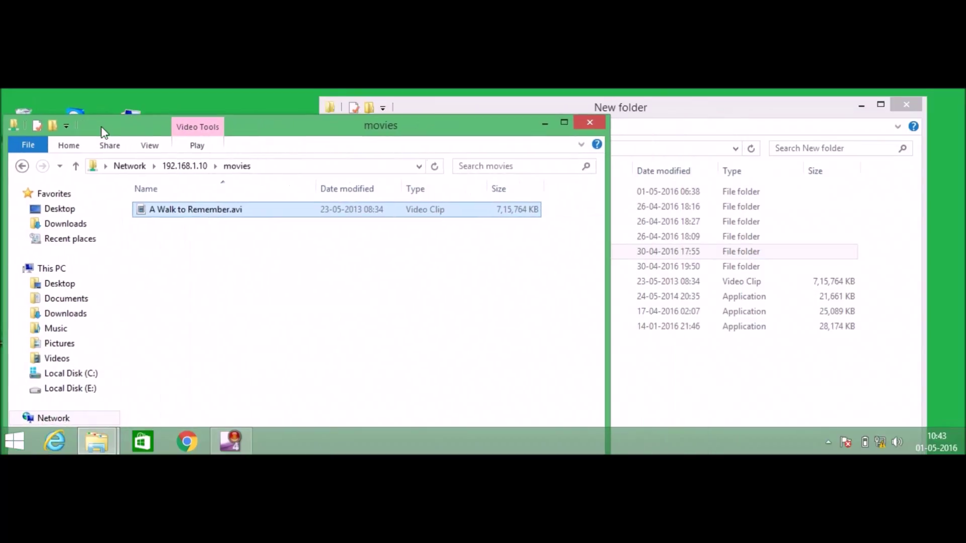
click(246, 270)
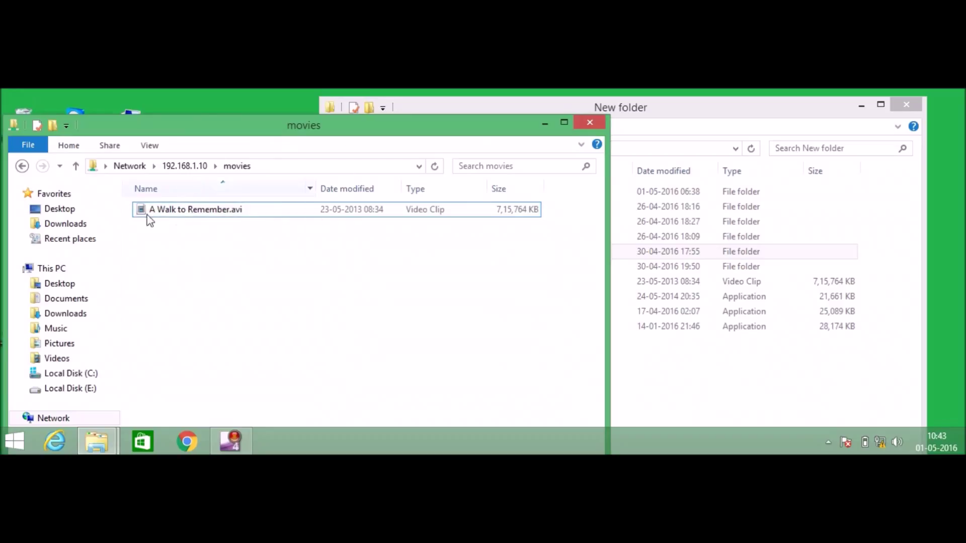
- Paste sherlock season 1 into the movies share at 192.168.1.10 and watch it copy
click(743, 385)
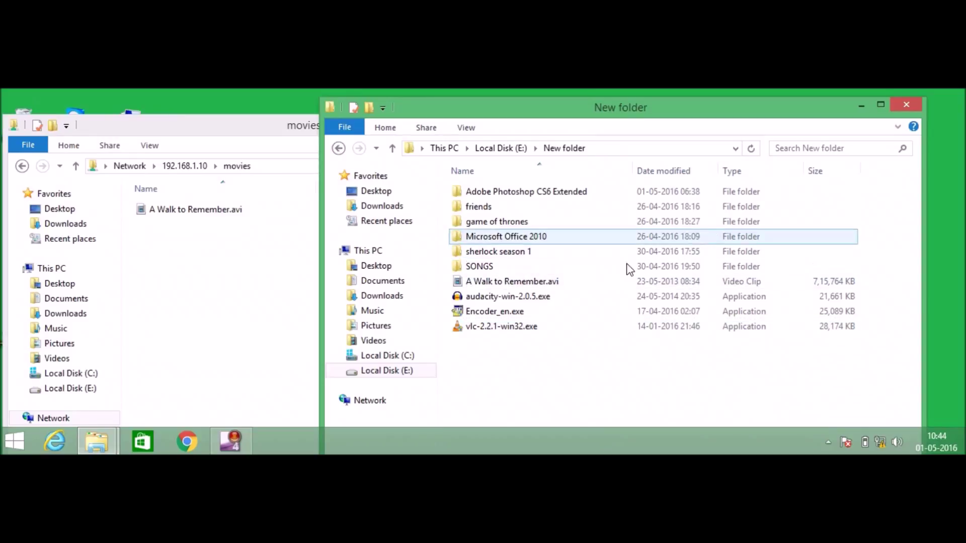
key(super+c)
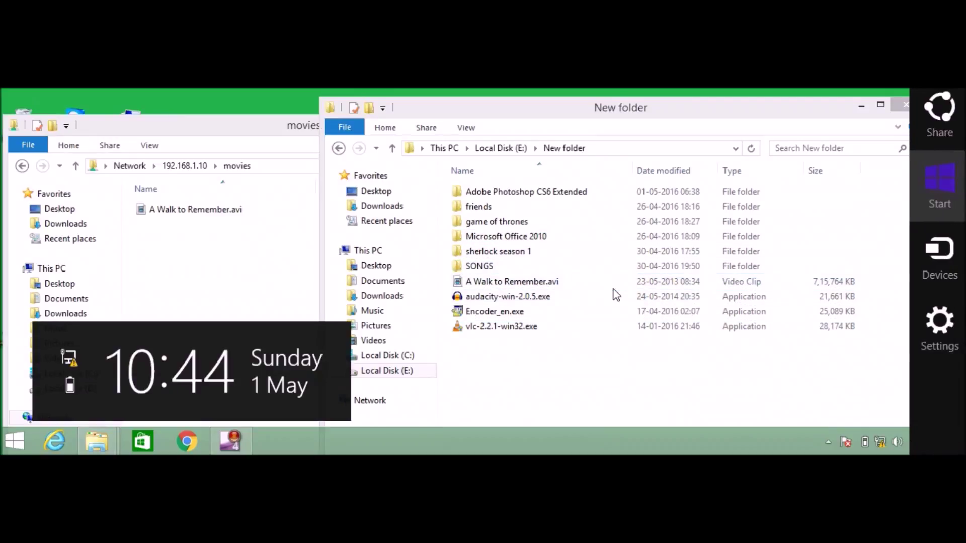
key(Escape)
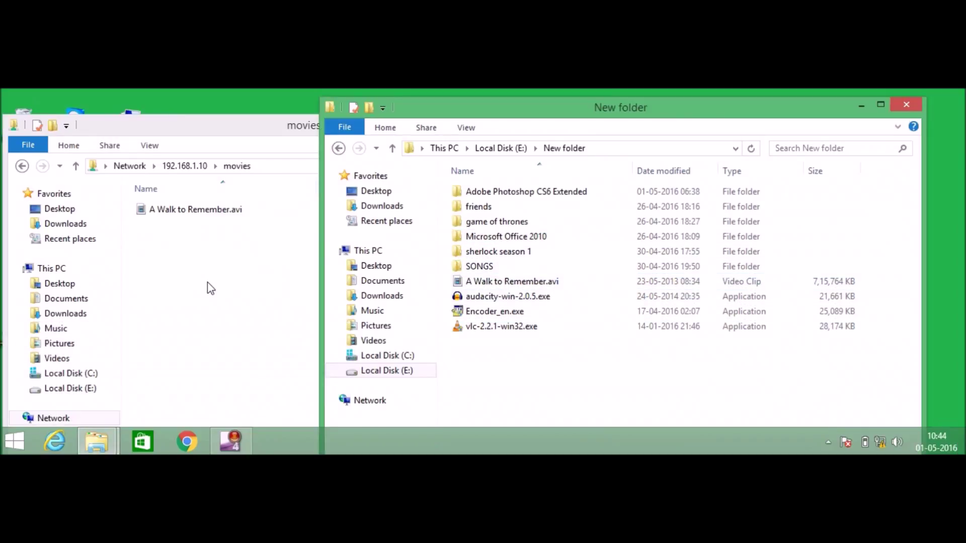
right_click(210, 288)
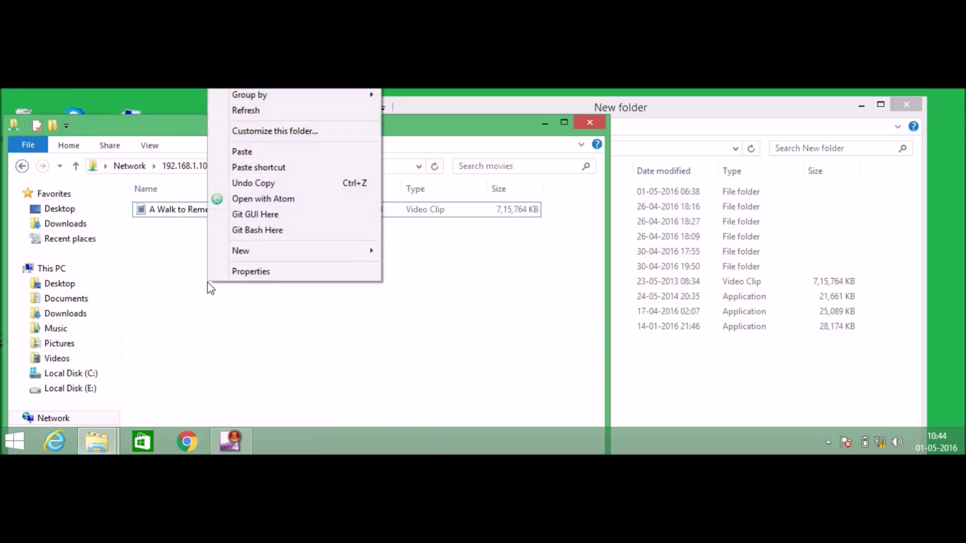
click(272, 152)
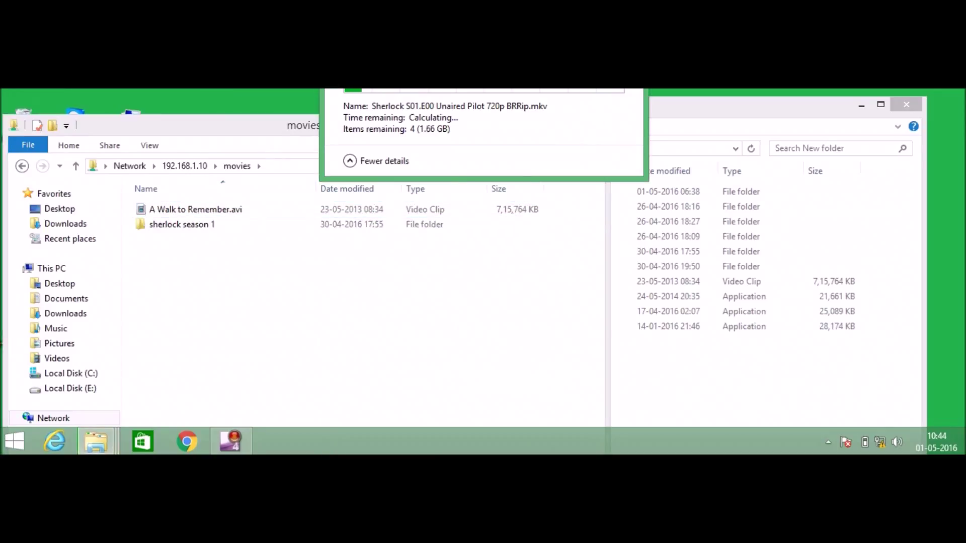
drag(573, 88, 533, 271)
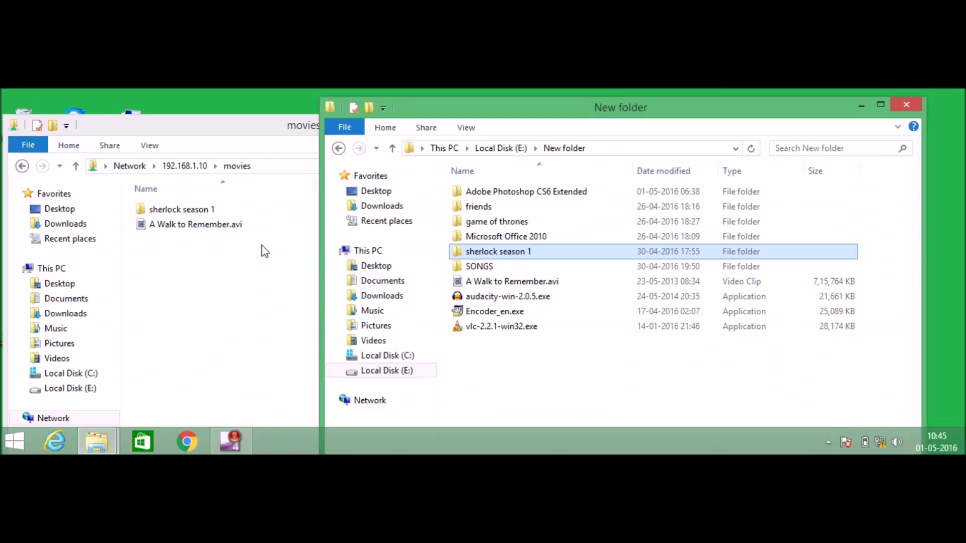
- Minimize the New folder and movies Explorer windows to reveal computer B's desktop
click(862, 110)
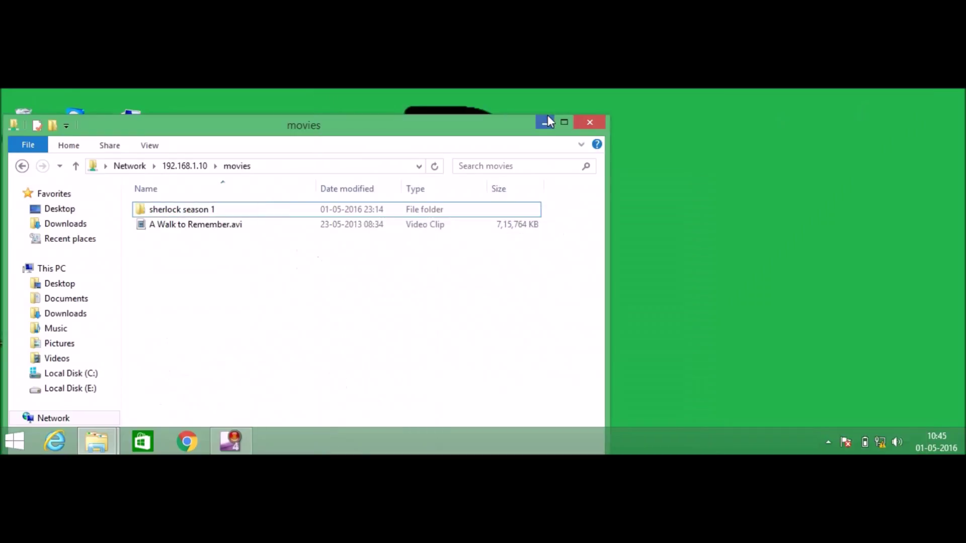
click(547, 122)
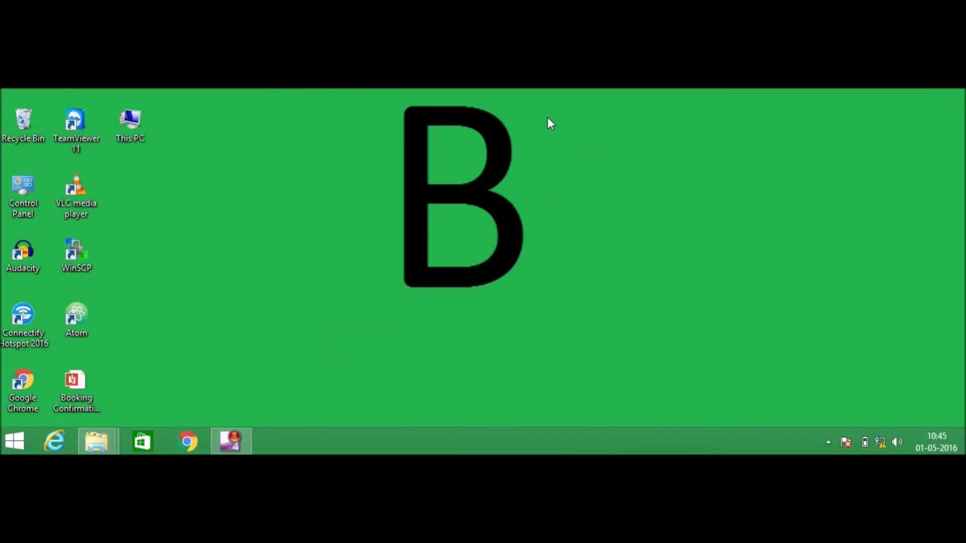